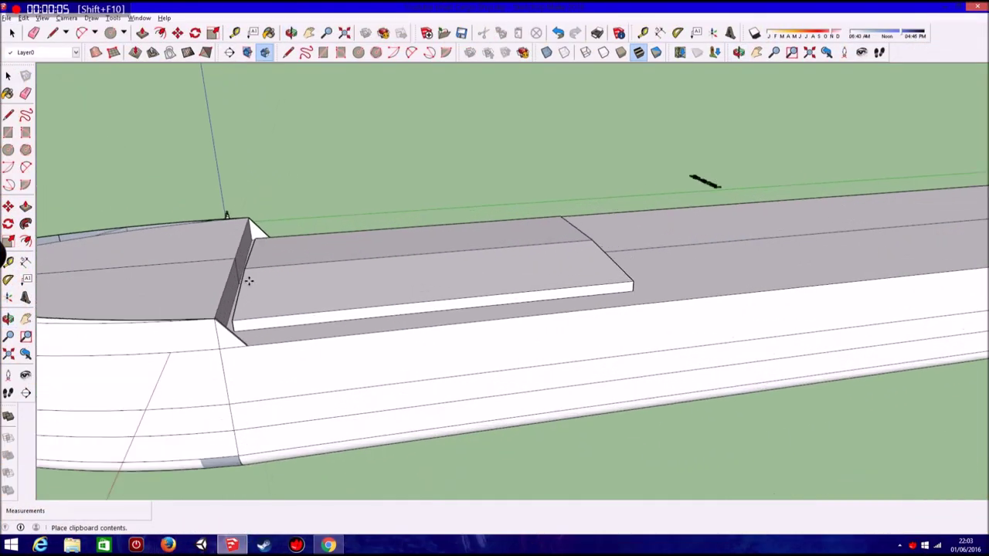
- Switch the face style to X-ray so the whole model is see-through
key(Escape)
click(42, 17)
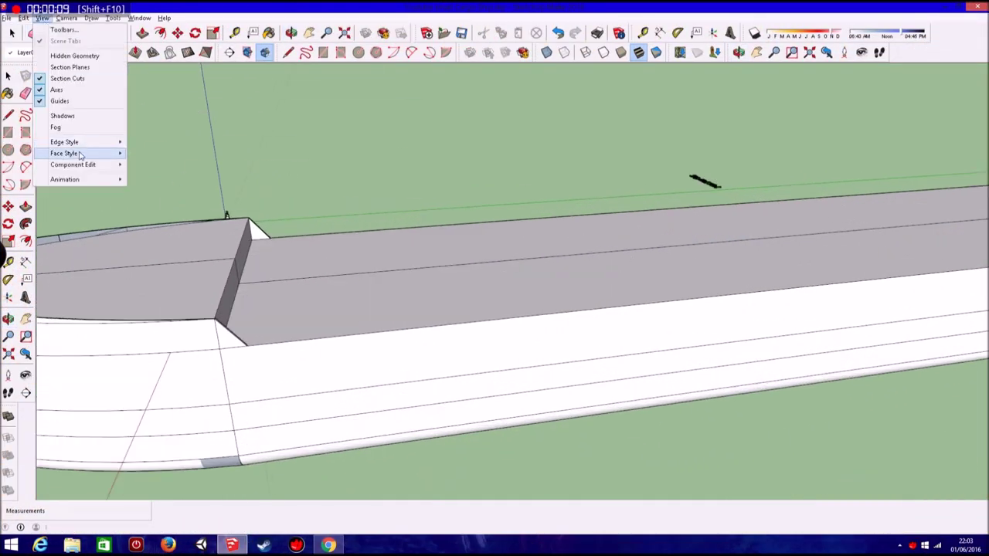
click(147, 155)
- Paste the hatch cover onto the forward deck and orbit so the bow points upper-left
key(ctrl+v)
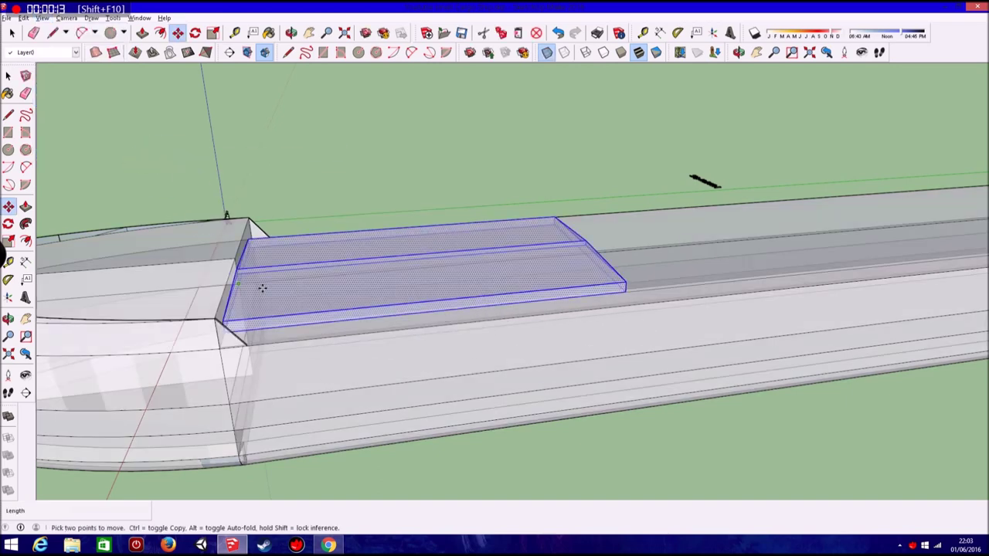
scroll(240, 285, down, 5)
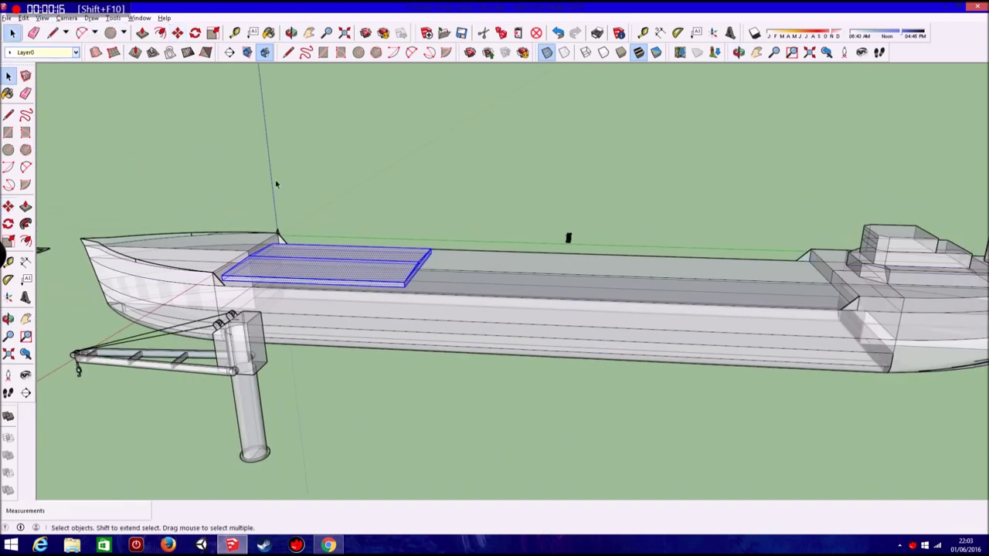
middle_drag(276, 184, 213, 270)
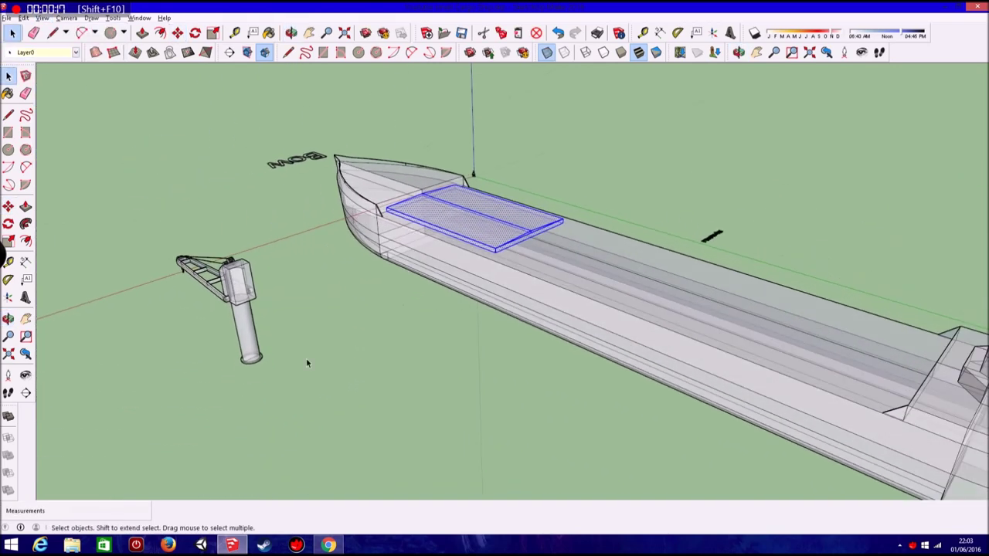
- Select the crane beside the ship and carry a copy over to the hull
key(m)
click(305, 281)
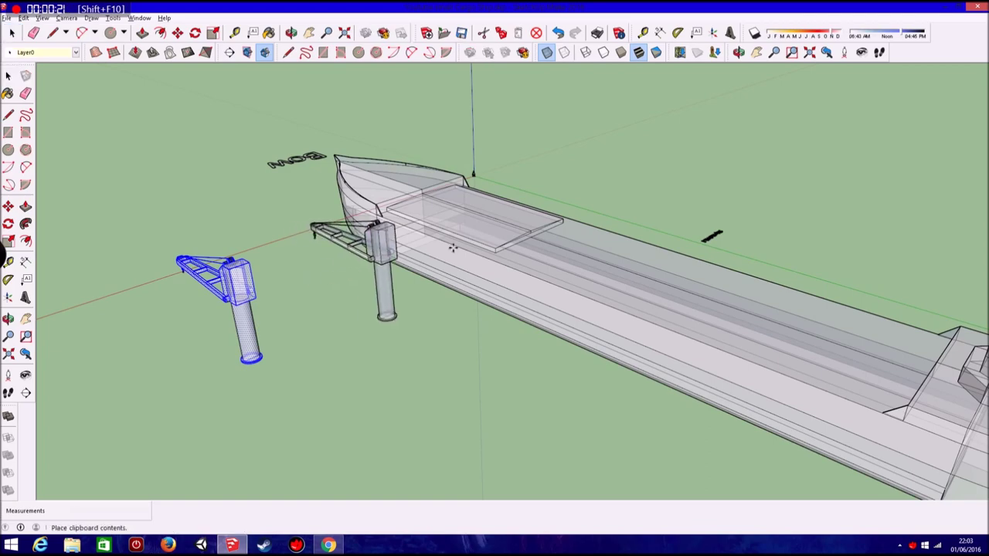
middle_drag(332, 266, 641, 177)
scroll(687, 200, up, 3)
middle_drag(687, 200, 345, 247)
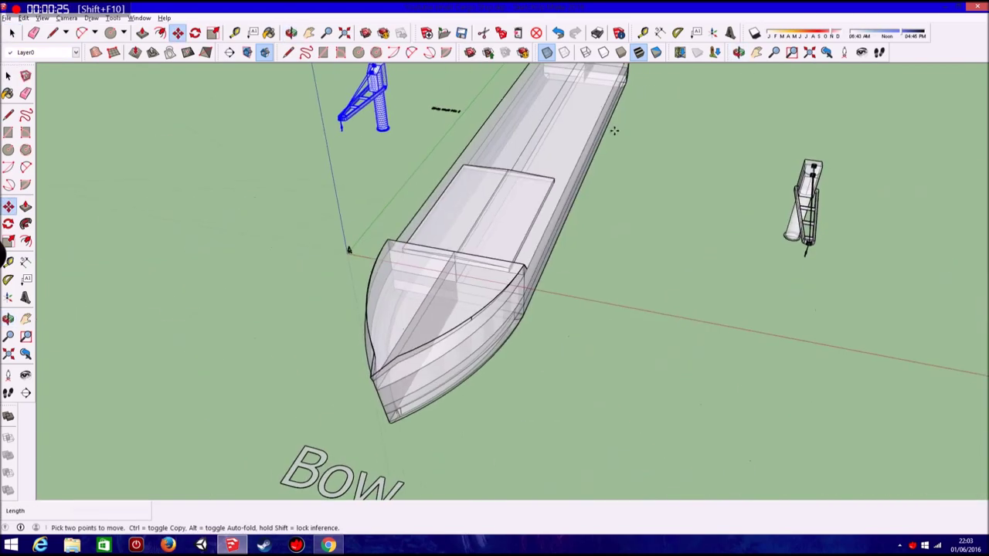
scroll(387, 156, up, 8)
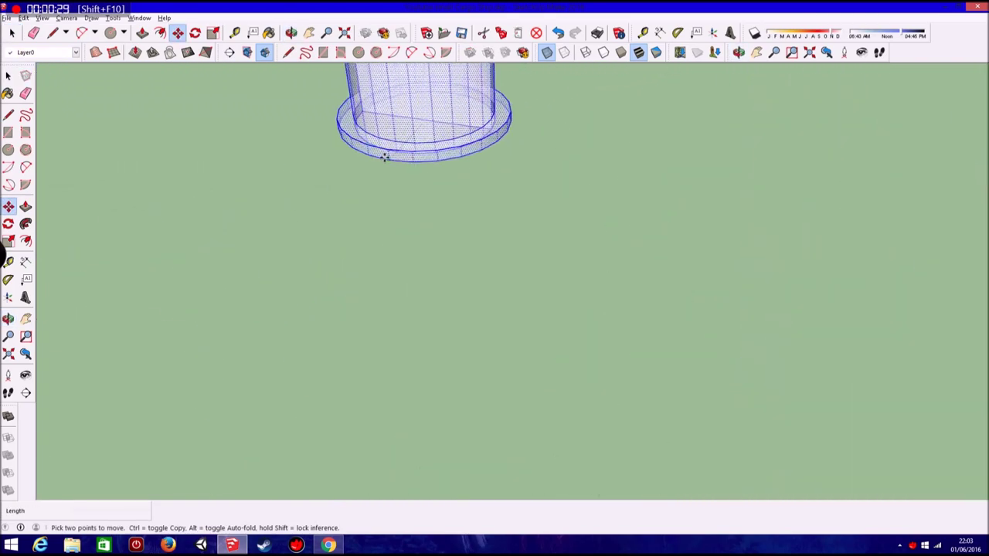
scroll(385, 157, down, 5)
- Set the crane copy down on the deck edge beside the forward hatch cover
middle_drag(221, 166, 521, 274)
scroll(450, 258, up, 2)
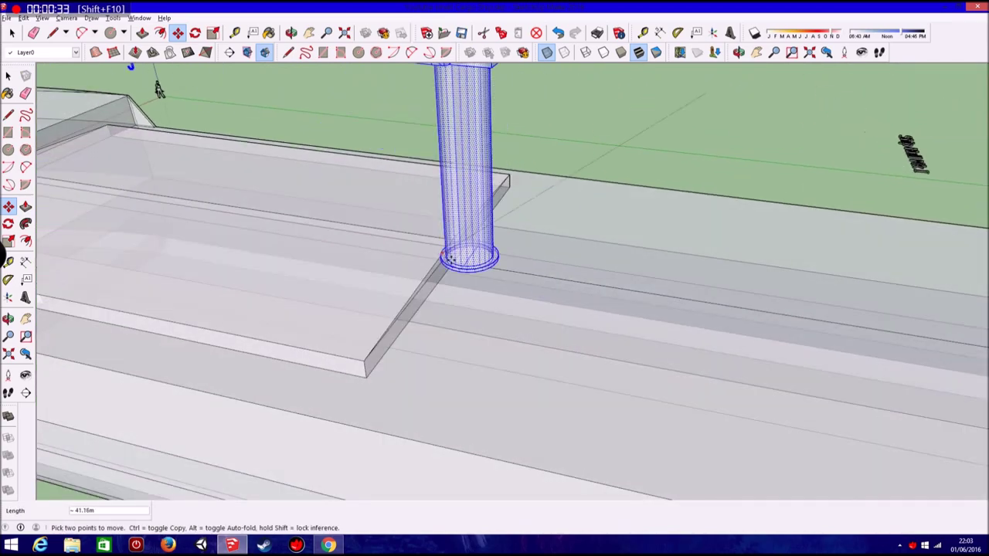
scroll(451, 257, down, 2)
click(460, 259)
scroll(461, 259, down, 2)
scroll(457, 260, down, 4)
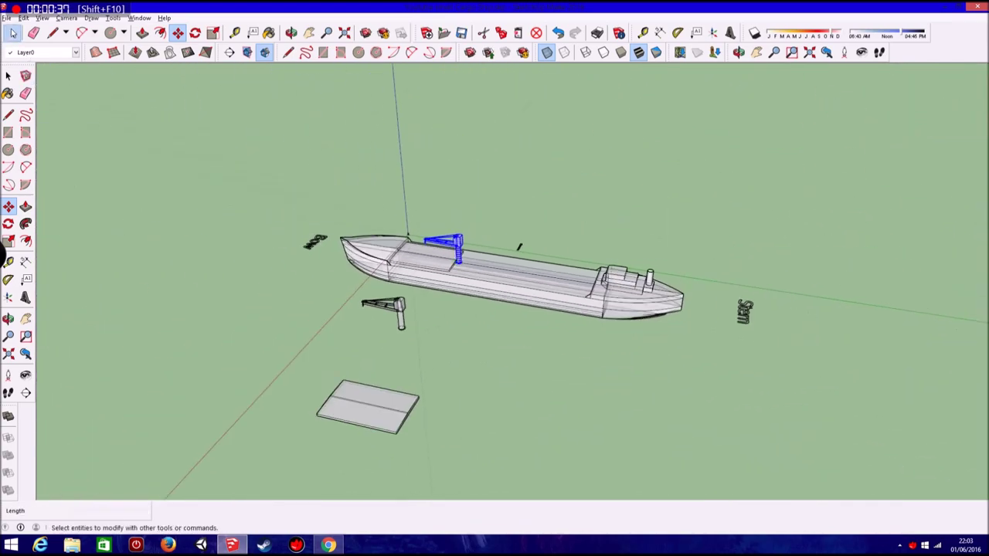
- Pick up the hatch cover slab with the Move tool
key(m)
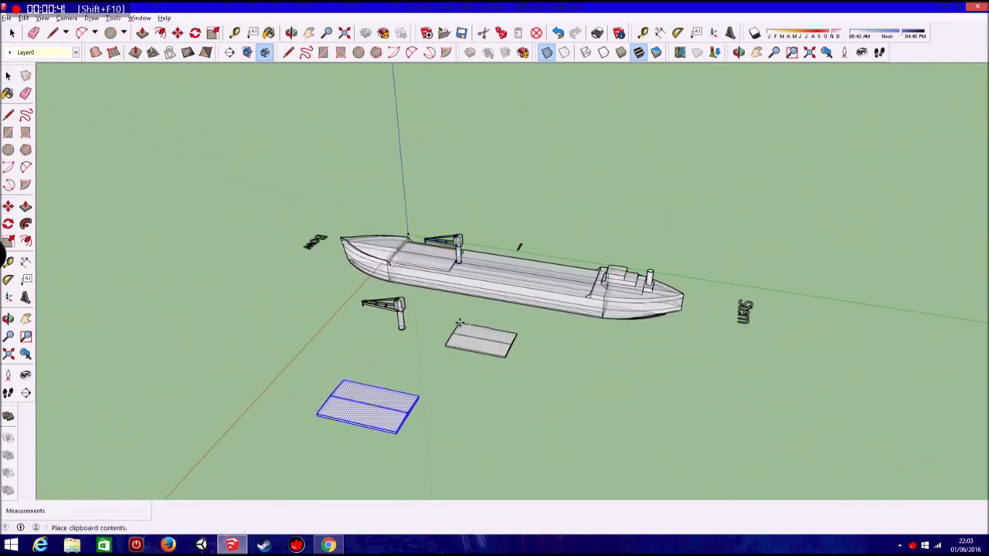
mouse_move(529, 380)
middle_down()
mouse_move(595, 363)
mouse_move(309, 224)
middle_up()
scroll(603, 338, up, 3)
click(602, 342)
scroll(602, 342, down, 3)
scroll(475, 287, up, 3)
scroll(379, 323, up, 3)
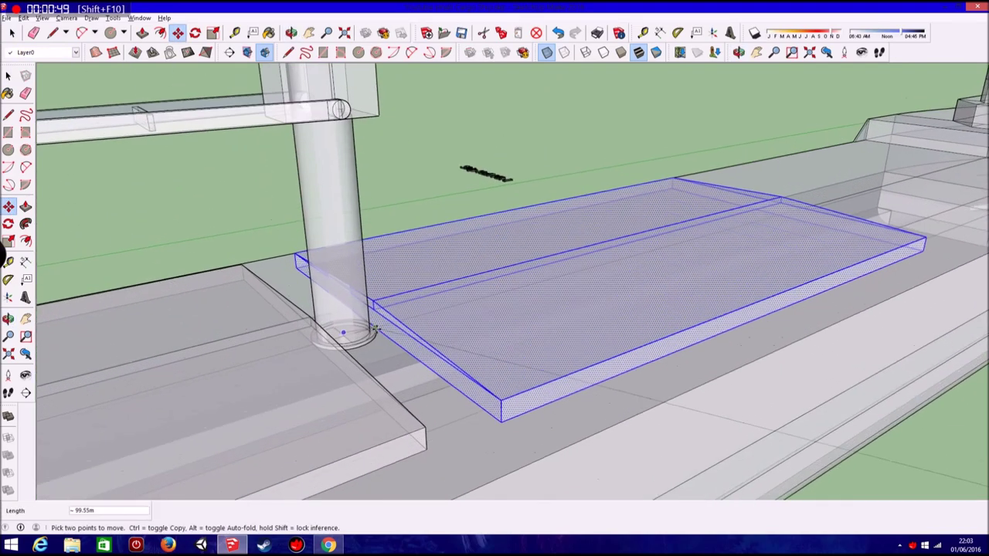
scroll(371, 326, up, 1)
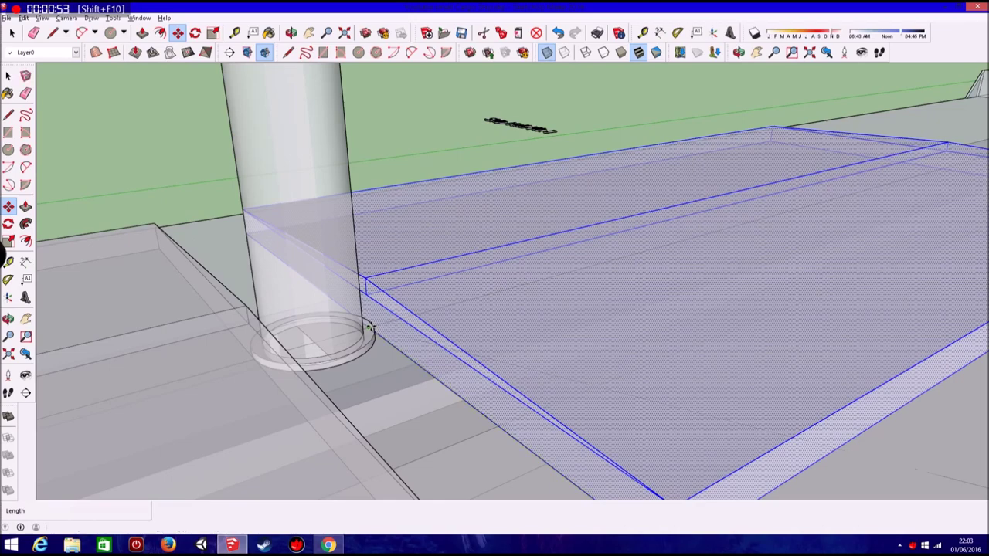
- Drop the slab on the deck against the crane column's base and deselect it
click(346, 294)
scroll(346, 294, down, 5)
middle_drag(360, 293, 70, 68)
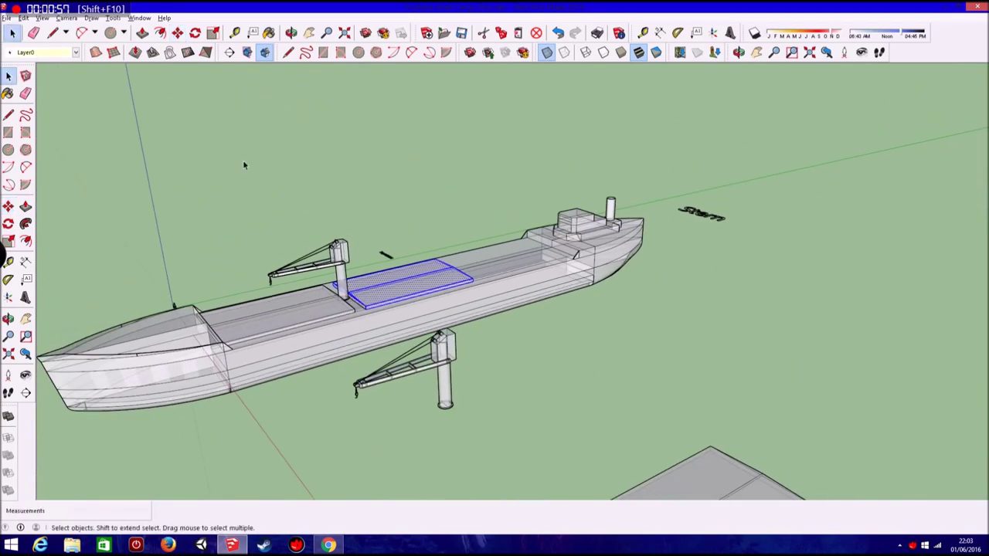
scroll(431, 345, down, 3)
middle_drag(432, 344, 493, 361)
click(493, 361)
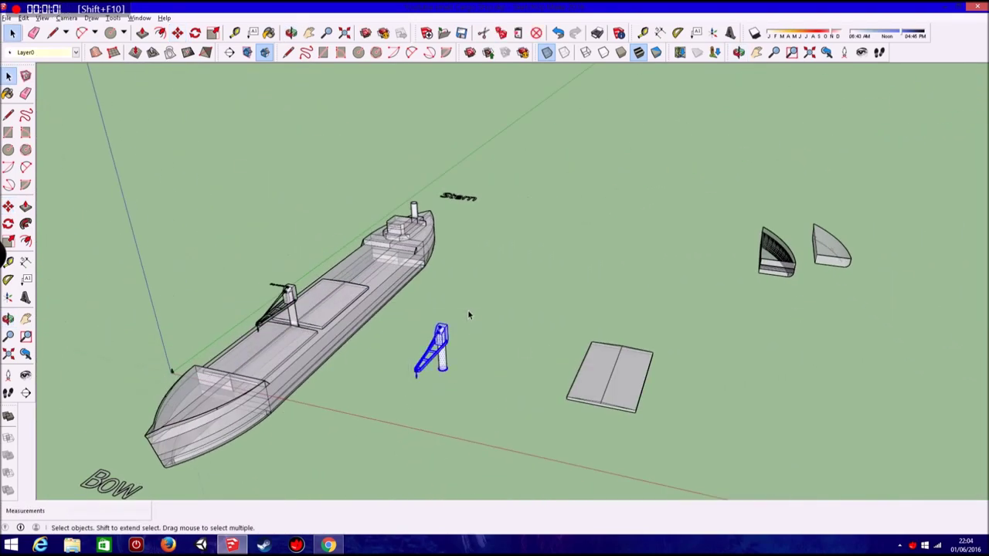
- Pick up the crane with Move, holding Ctrl to make a copy
key(m)
scroll(433, 309, up, 3)
click(464, 464)
key(ctrl)
scroll(641, 263, up, 3)
scroll(618, 279, up, 3)
- Place the crane copy on the deck aft of the second hatch cover, then select the loose plank
middle_drag(564, 311, 534, 306)
scroll(534, 306, down, 5)
scroll(344, 144, up, 5)
middle_drag(344, 144, 245, 111)
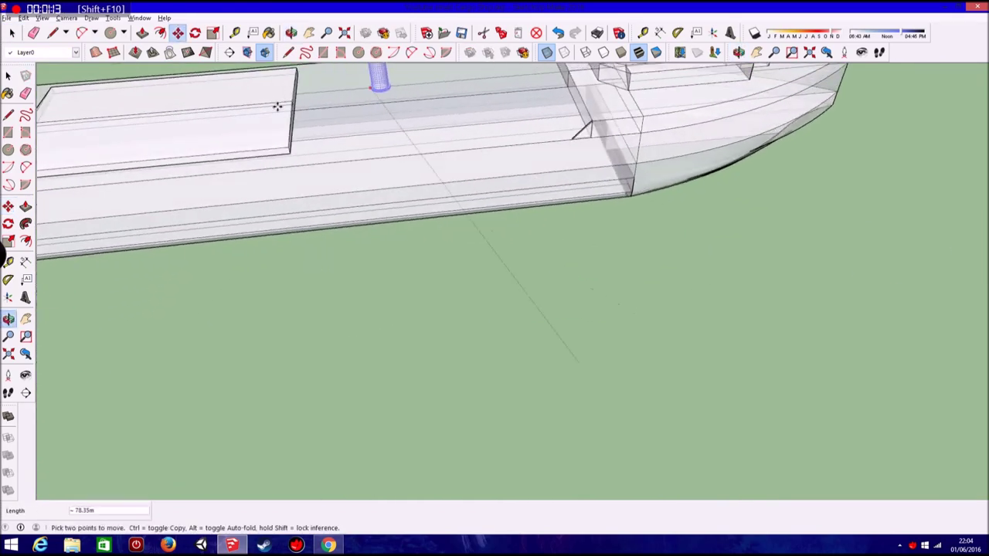
scroll(246, 111, up, 3)
scroll(295, 106, up, 2)
scroll(279, 117, down, 1)
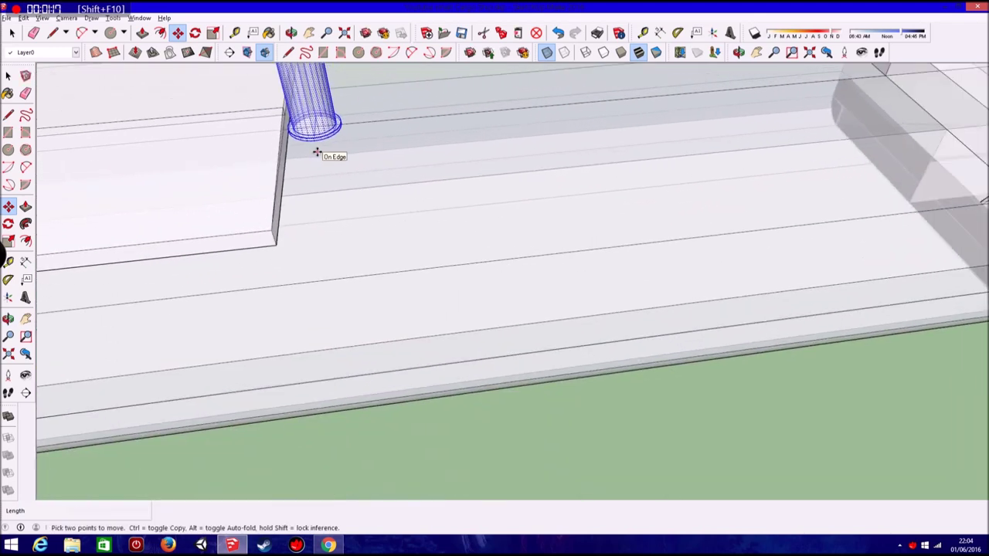
scroll(326, 154, down, 5)
middle_drag(327, 155, 70, 63)
scroll(351, 347, down, 2)
drag(260, 419, 437, 341)
- Copy the loose plank onto the deck between the aft crane and the superstructure
key(m)
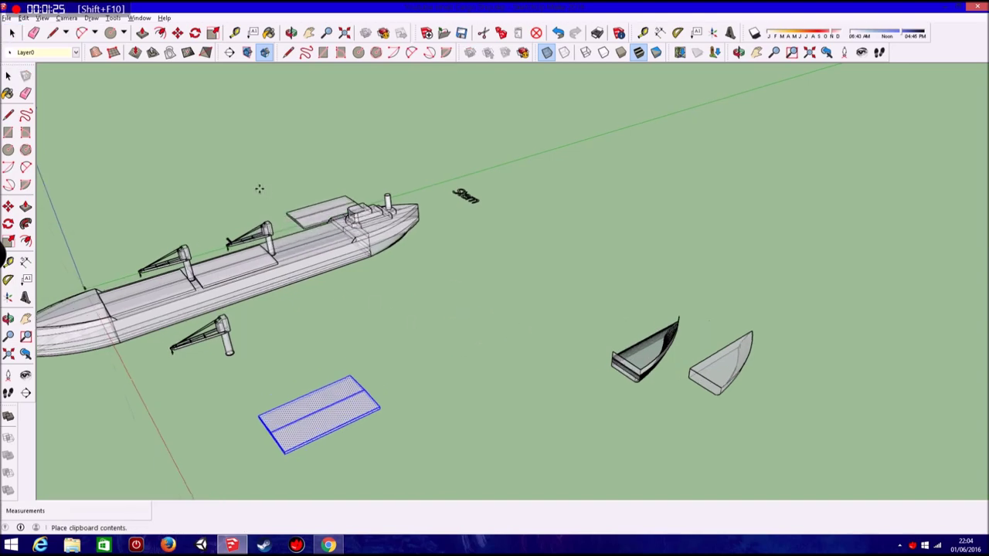
click(263, 398)
key(ctrl)
click(479, 330)
scroll(493, 340, up, 3)
scroll(249, 199, down, 3)
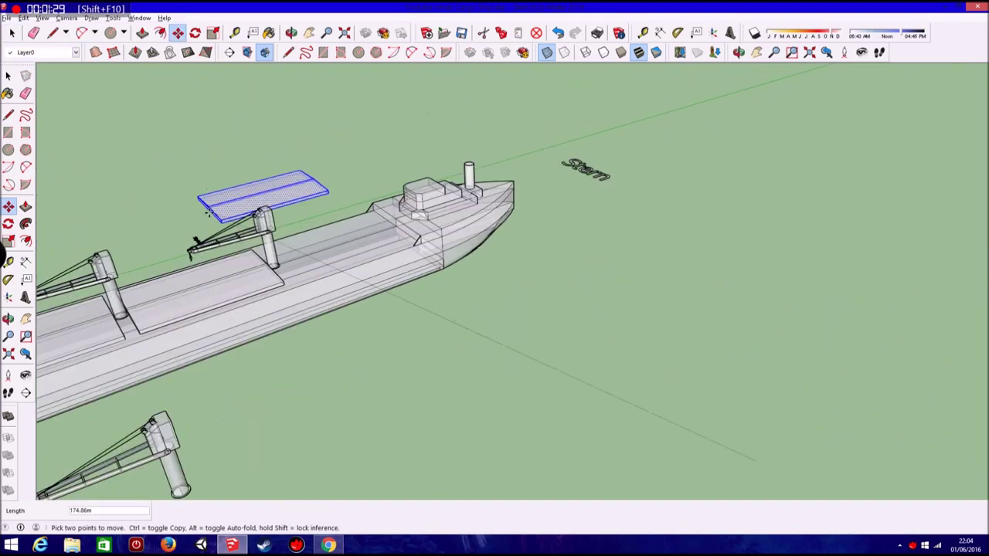
scroll(309, 276, up, 3)
scroll(320, 286, up, 2)
scroll(320, 296, up, 4)
scroll(321, 296, up, 3)
- Finish the move, return to Select, and orbit to a side-on view of the ship
mouse_move(309, 294)
middle_down()
mouse_move(386, 281)
mouse_move(276, 345)
middle_up()
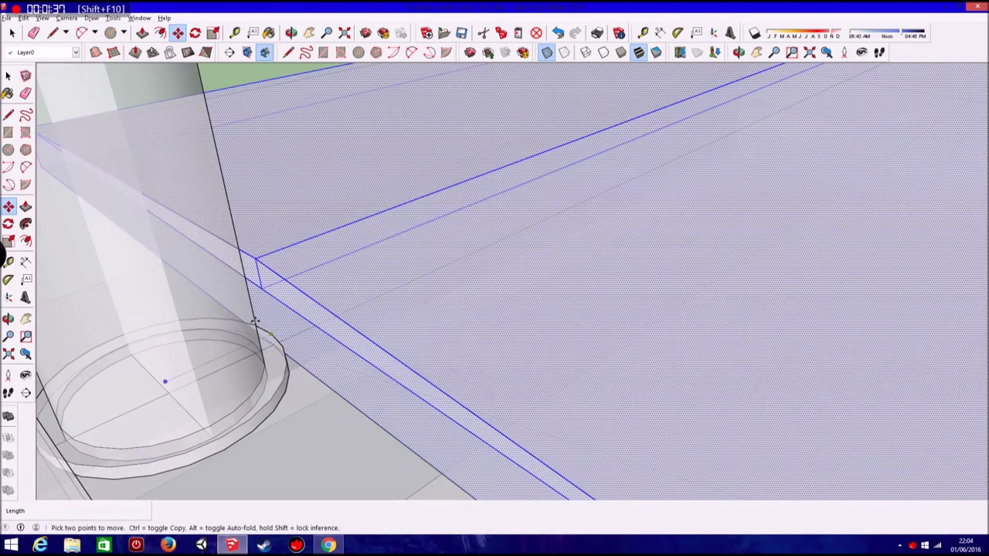
scroll(255, 321, down, 3)
scroll(256, 322, down, 4)
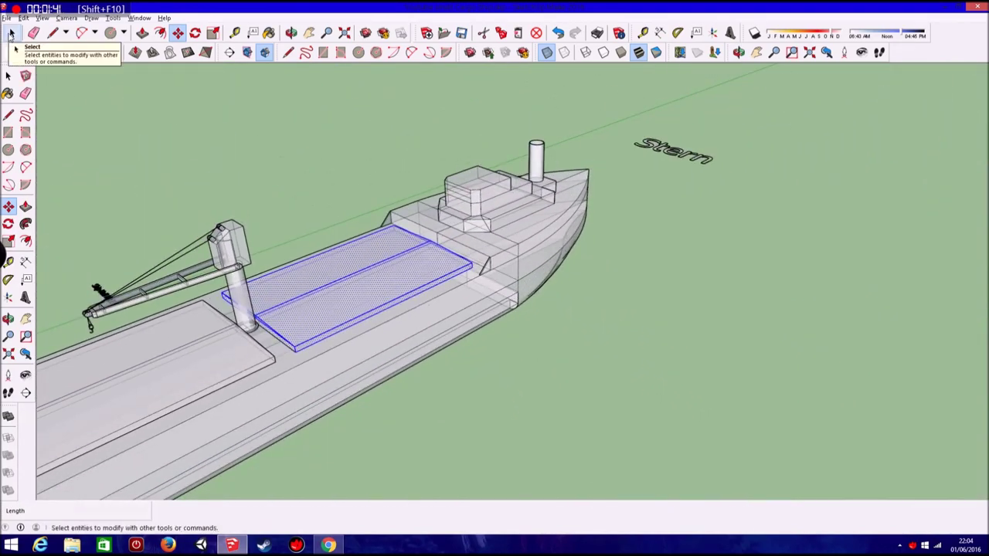
click(11, 33)
middle_drag(232, 282, 291, 282)
scroll(158, 265, down, 2)
scroll(153, 268, up, 3)
mouse_move(153, 268)
middle_down()
mouse_move(110, 268)
mouse_move(46, 221)
mouse_move(232, 204)
middle_up()
scroll(251, 266, down, 2)
middle_drag(436, 256, 430, 223)
scroll(430, 222, up, 3)
scroll(430, 222, up, 2)
key(l)
scroll(454, 270, up, 3)
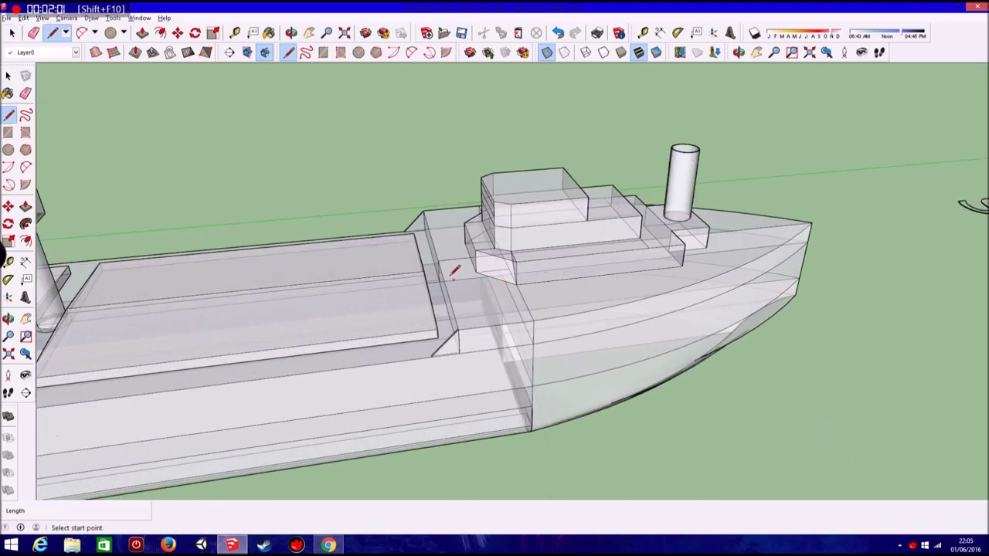
scroll(453, 272, up, 2)
scroll(400, 285, up, 2)
scroll(370, 299, up, 2)
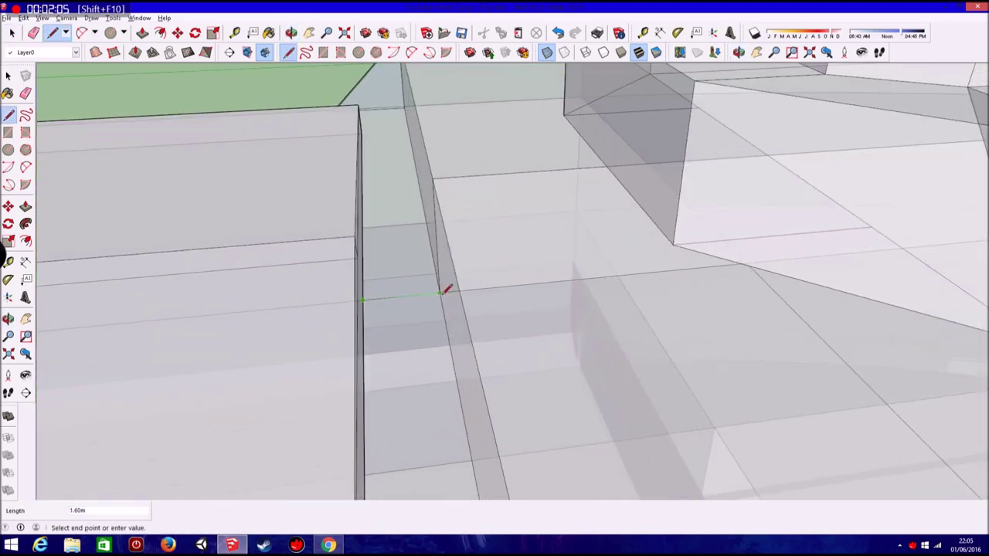
scroll(262, 313, down, 3)
scroll(453, 276, down, 3)
scroll(452, 276, down, 1)
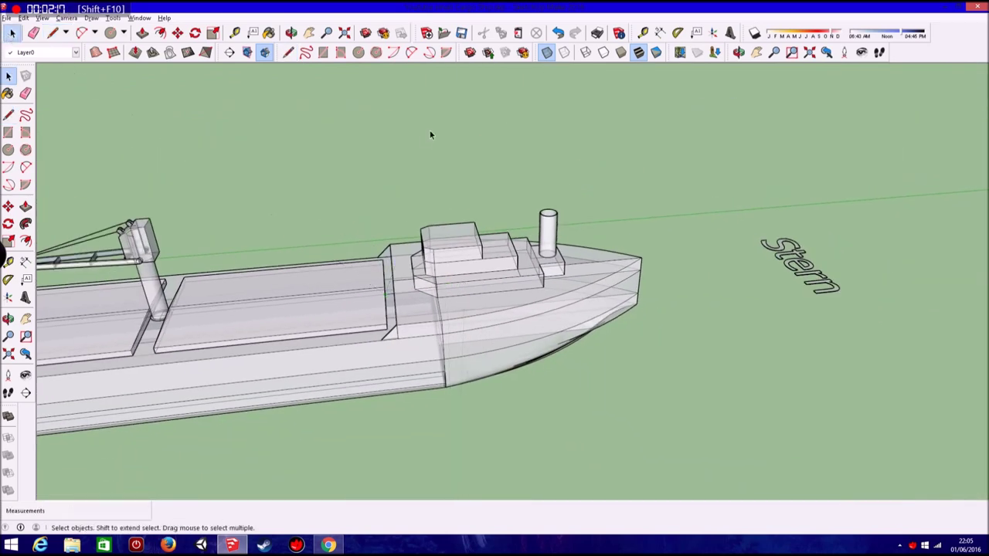
middle_drag(502, 296, 441, 309)
mouse_move(427, 394)
middle_down()
mouse_move(443, 291)
mouse_move(451, 281)
mouse_move(476, 296)
middle_up()
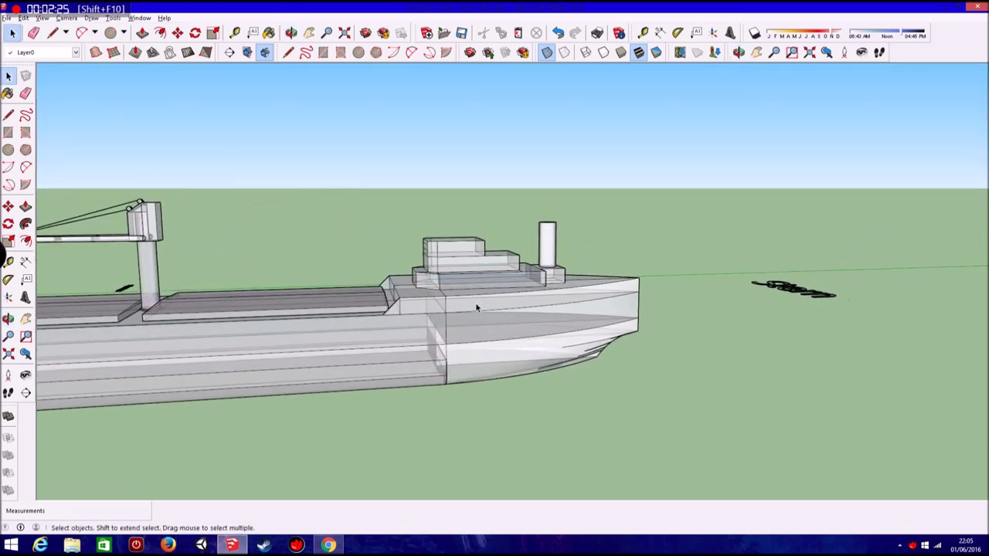
- Select the stern section with the bridge and start moving it from its corner
scroll(476, 302, down, 4)
middle_drag(475, 309, 509, 300)
scroll(502, 302, up, 2)
scroll(503, 302, up, 2)
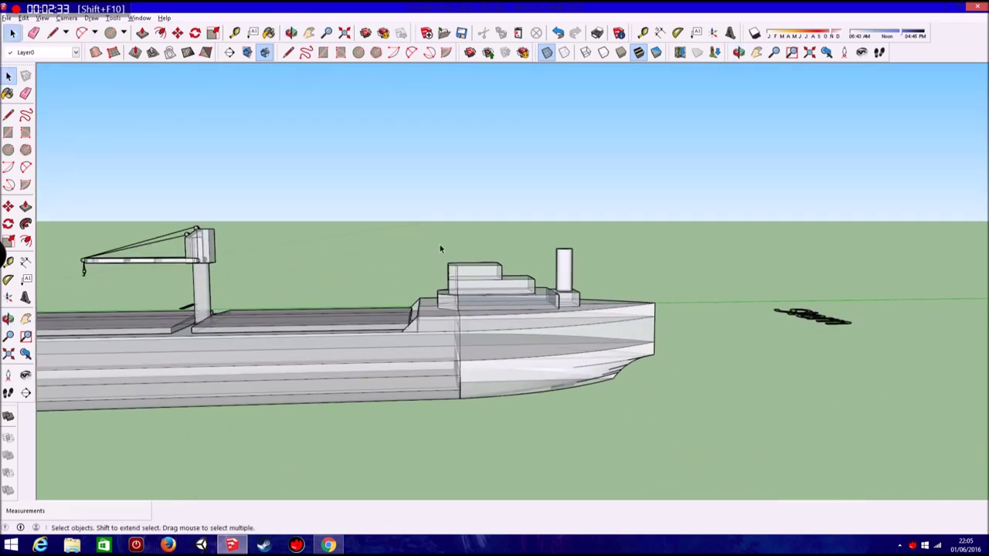
drag(669, 430, 668, 430)
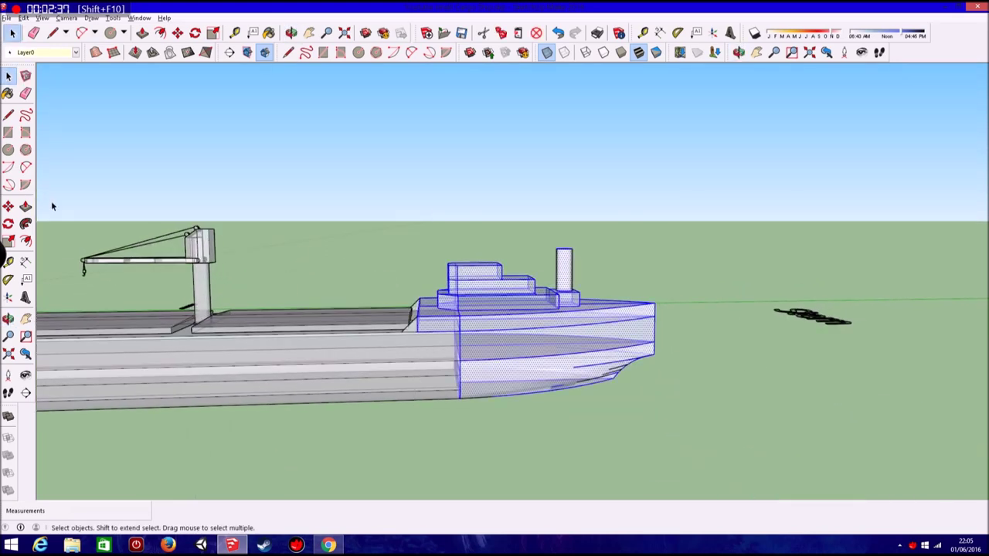
scroll(460, 363, up, 4)
click(456, 360)
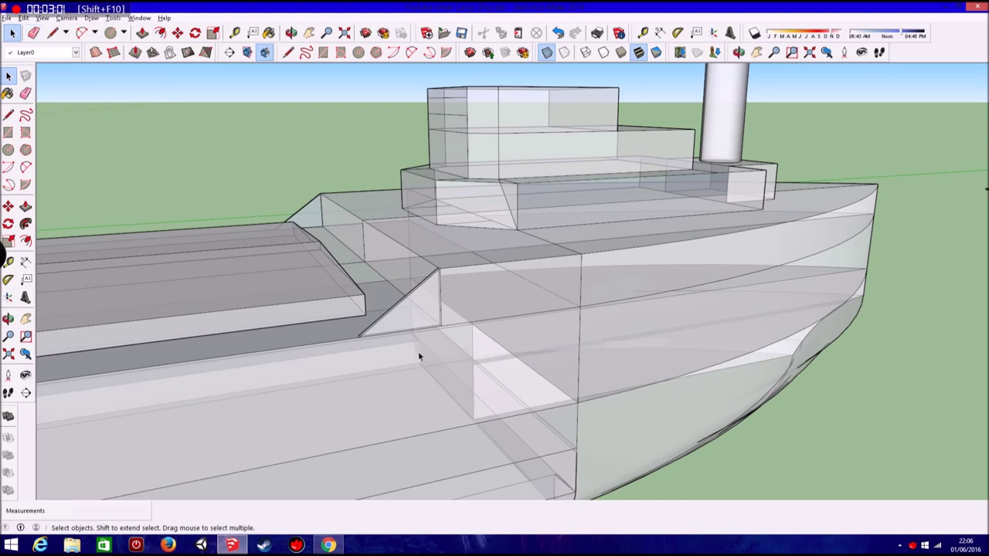
- Move the triangle's bottom corner about 1.00 m along the deck edge, then clear the selection
scroll(418, 356, up, 3)
scroll(364, 337, up, 3)
mouse_move(353, 329)
middle_down()
mouse_move(338, 301)
mouse_move(354, 338)
middle_up()
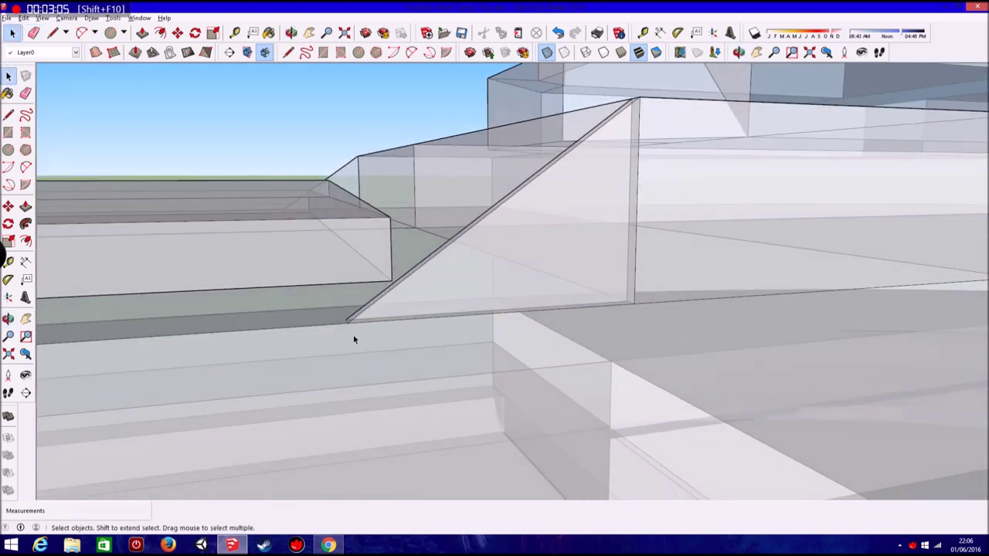
click(347, 323)
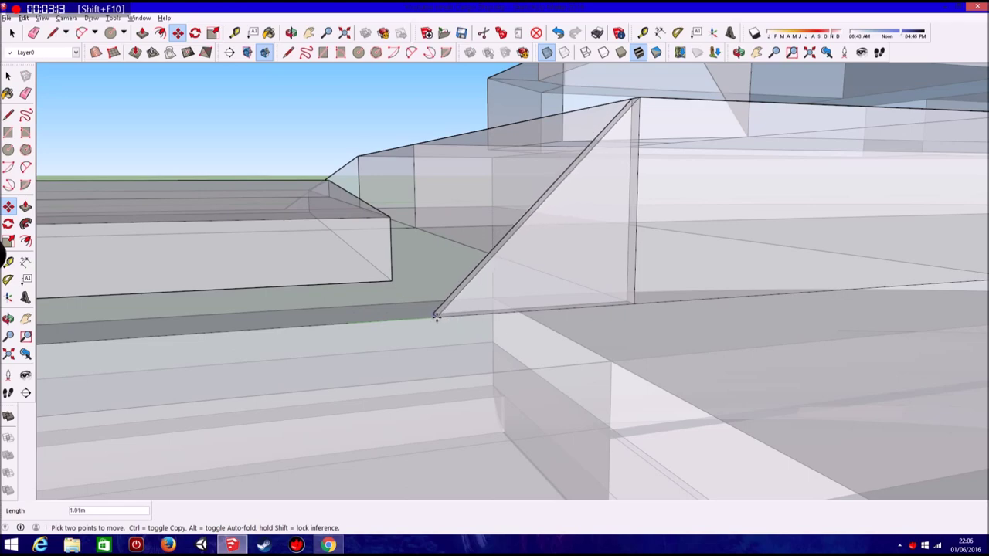
click(434, 316)
mouse_move(230, 146)
middle_down()
mouse_move(377, 280)
mouse_move(526, 343)
mouse_move(530, 315)
mouse_move(509, 326)
middle_up()
click(504, 326)
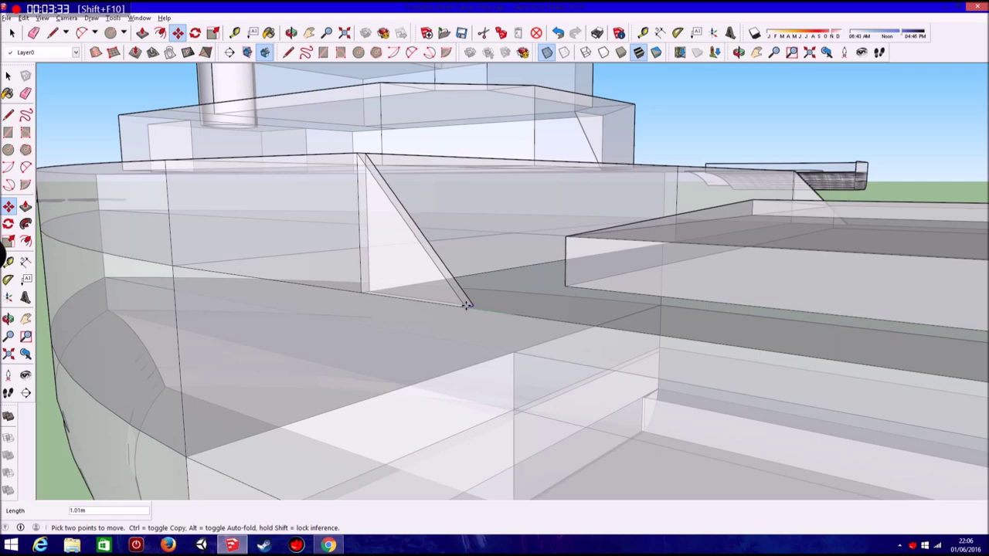
scroll(432, 316, down, 3)
scroll(413, 331, down, 4)
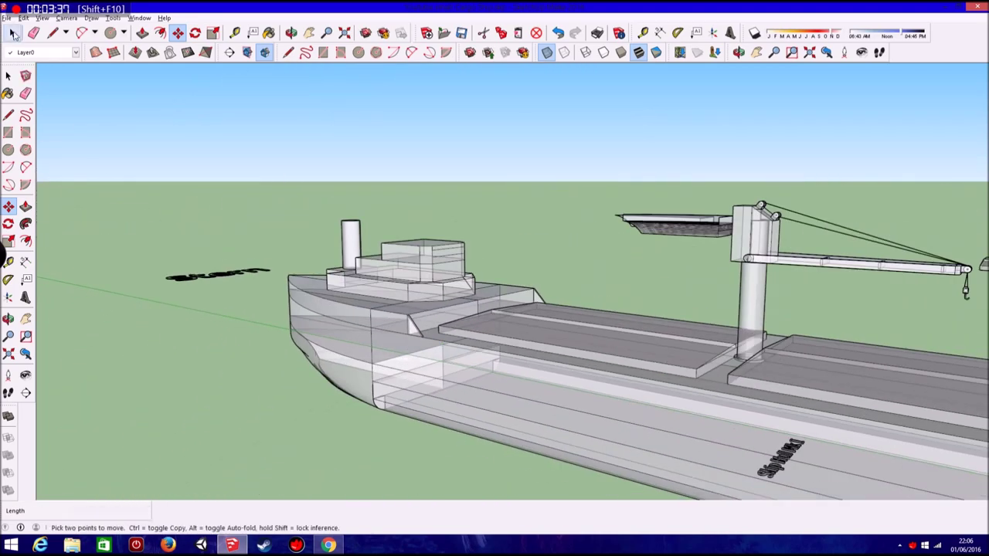
scroll(518, 206, down, 5)
middle_drag(517, 206, 520, 402)
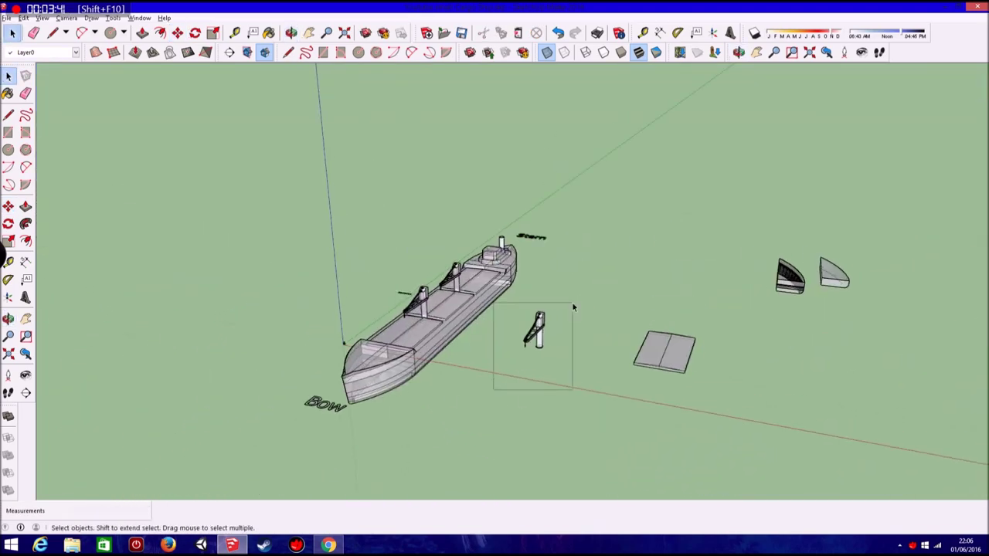
- Paste a crane copy and drag its base toward the deck
key(ctrl+v)
scroll(495, 239, up, 3)
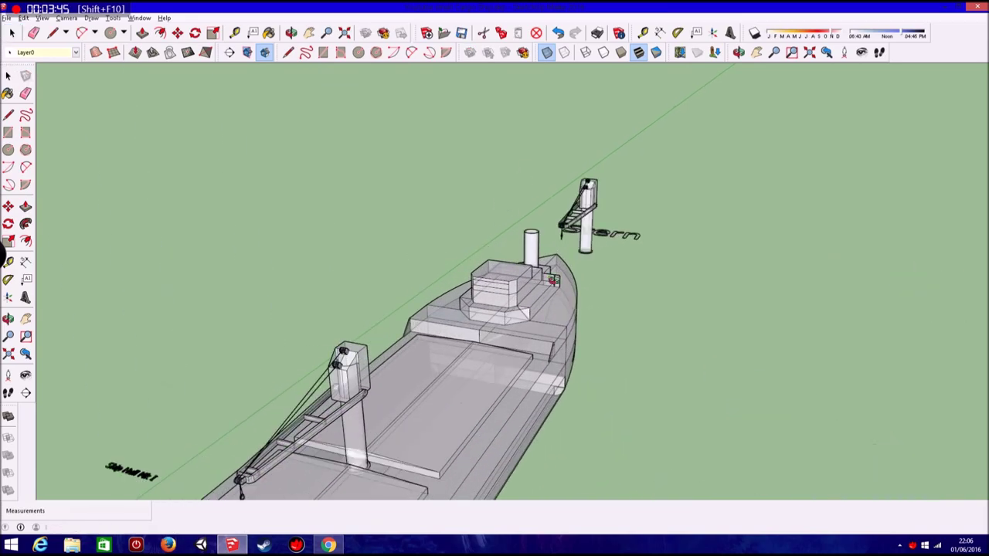
scroll(766, 348, up, 3)
scroll(848, 310, up, 3)
scroll(847, 310, up, 2)
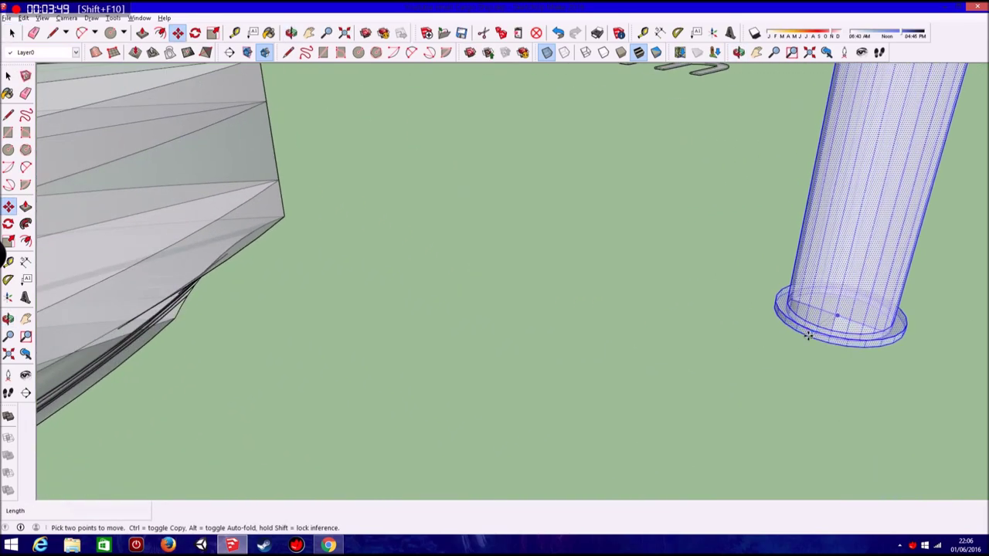
click(846, 312)
scroll(845, 312, down, 3)
scroll(811, 331, down, 2)
middle_drag(811, 331, 640, 327)
scroll(478, 353, up, 3)
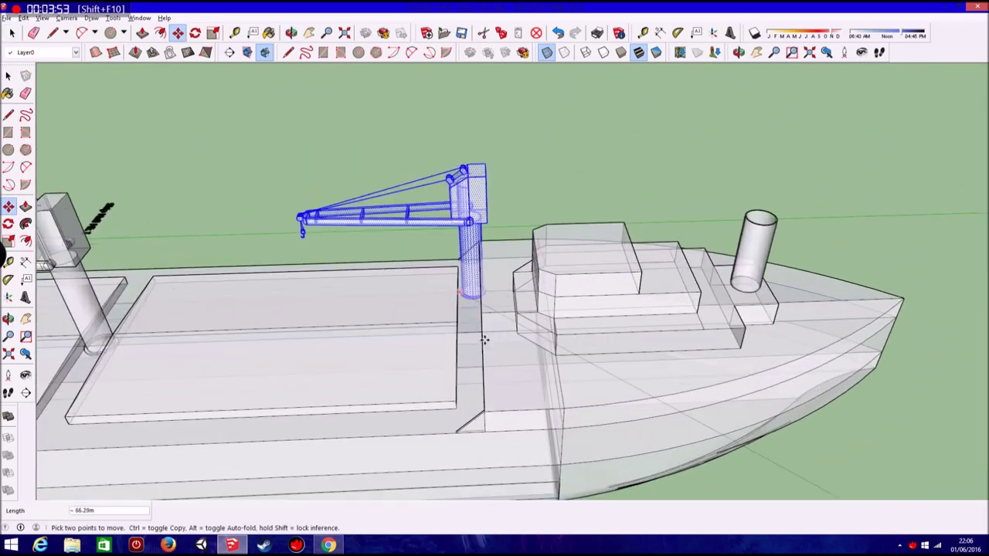
scroll(512, 364, up, 2)
scroll(462, 357, up, 3)
scroll(463, 358, up, 2)
mouse_move(474, 358)
middle_down()
mouse_move(536, 289)
mouse_move(499, 296)
mouse_move(471, 331)
middle_up()
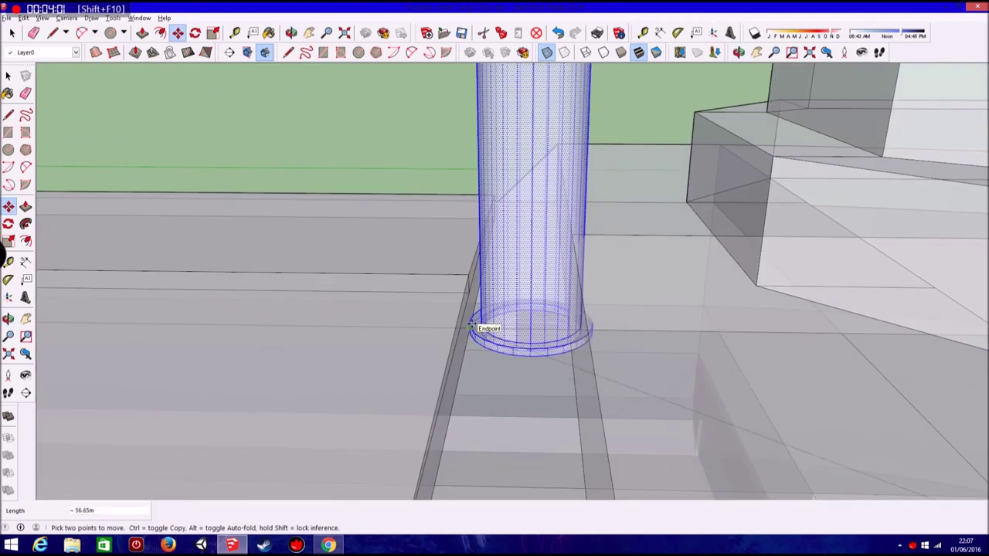
- Cancel placing the pasted crane and clear the selection
key(Escape)
key(space)
scroll(360, 225, down, 5)
scroll(448, 294, down, 3)
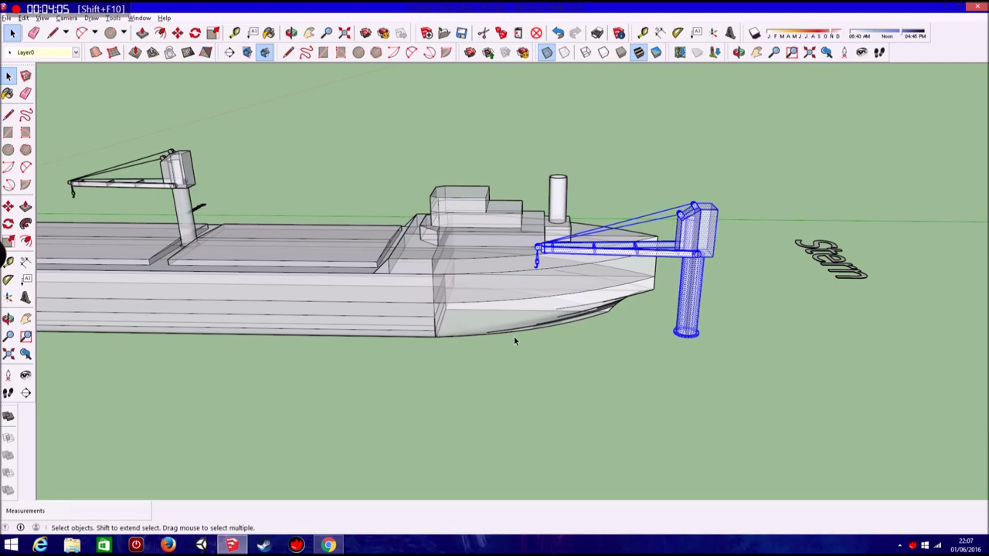
click(514, 341)
mouse_move(481, 348)
middle_down()
mouse_move(589, 287)
mouse_move(540, 259)
mouse_move(479, 365)
mouse_move(540, 305)
middle_up()
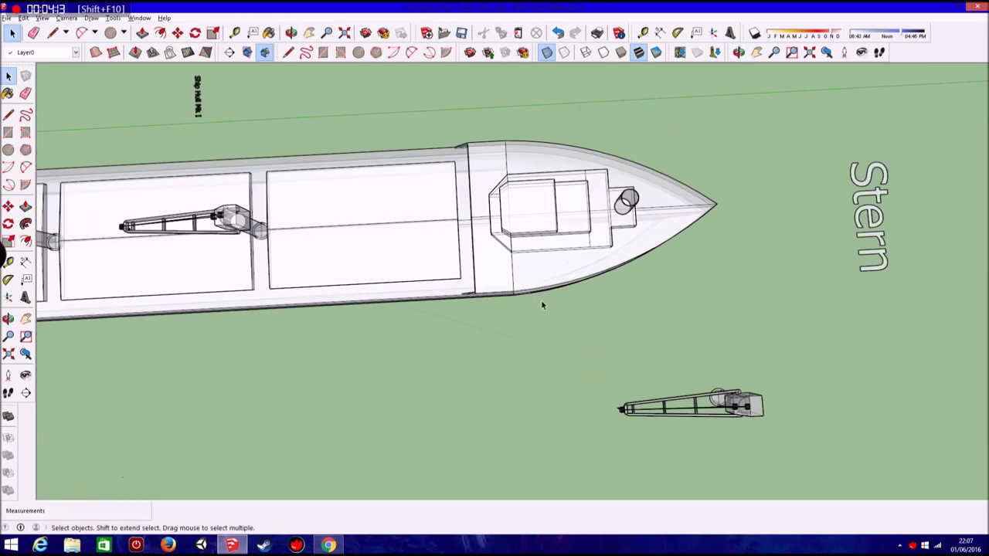
middle_drag(481, 323, 571, 244)
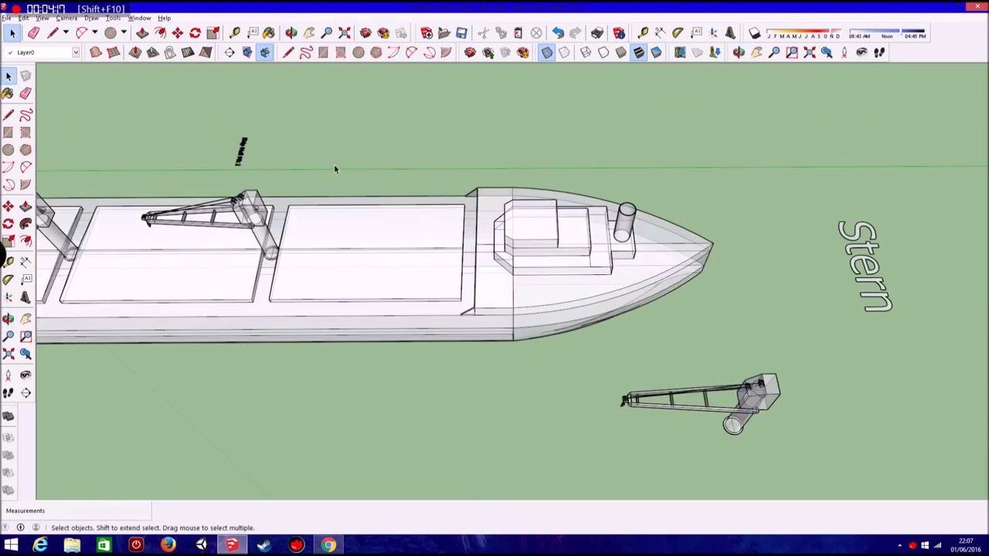
- Delete the stray crane beside the stern with Edit > Delete
click(24, 17)
click(46, 31)
mouse_move(523, 342)
middle_down()
mouse_move(562, 136)
mouse_move(458, 154)
middle_up()
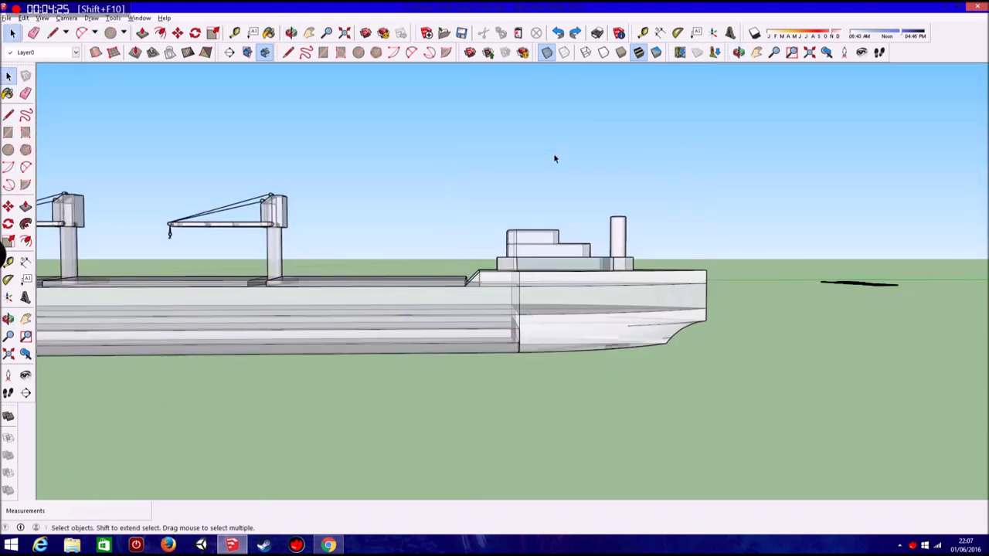
drag(757, 379, 757, 377)
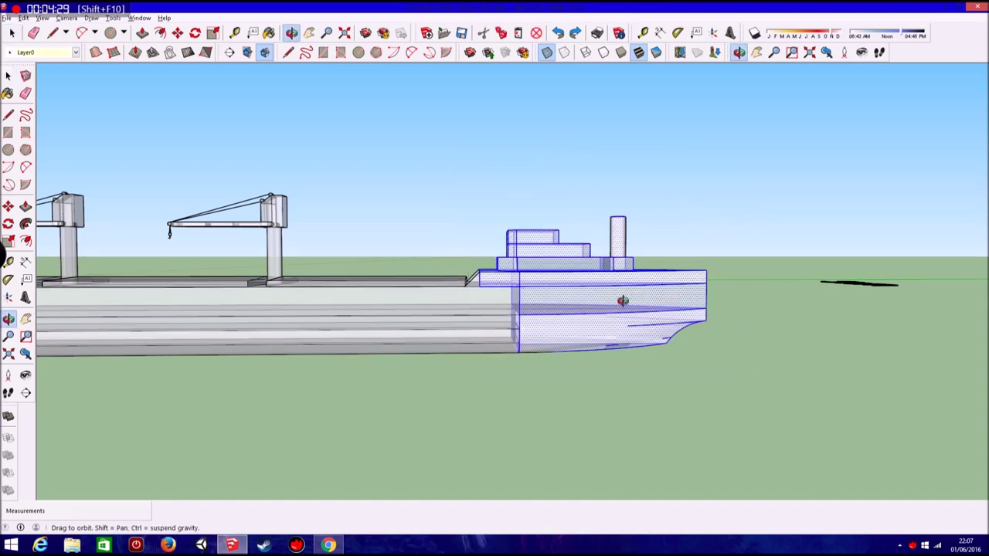
- Move the selected stern section 1.08 m to snap onto the deck corner
middle_drag(613, 274, 561, 292)
scroll(561, 292, up, 3)
click(13, 207)
scroll(485, 318, up, 2)
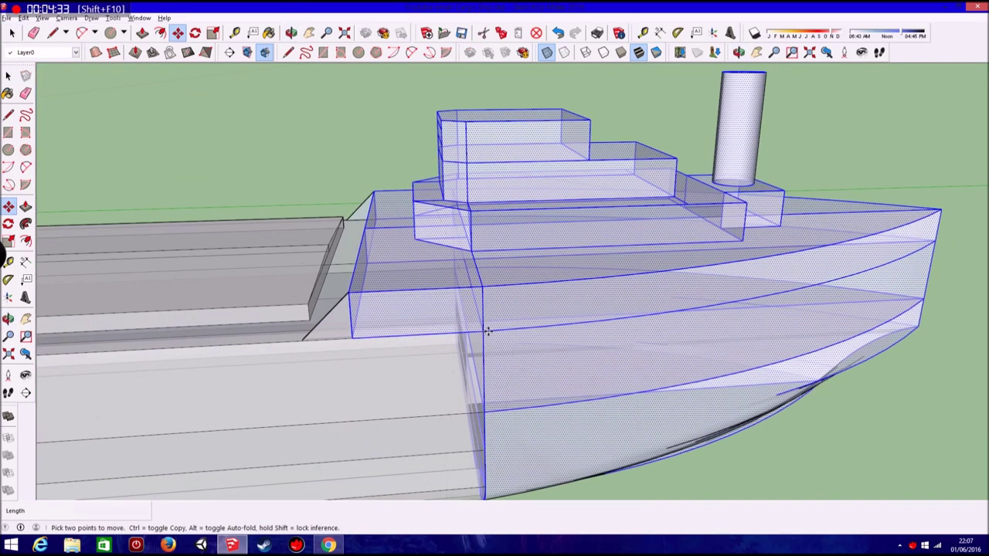
click(481, 331)
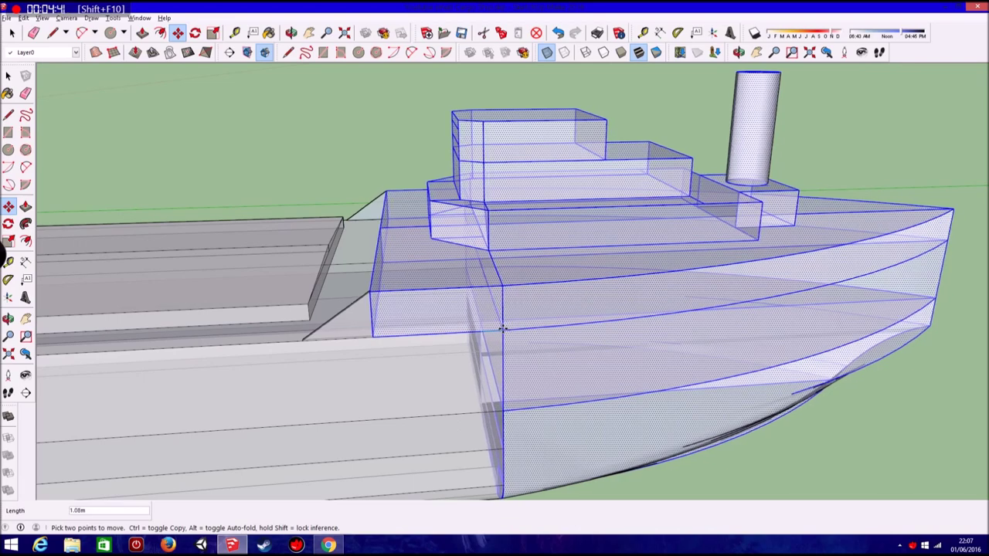
scroll(503, 329, up, 2)
scroll(503, 329, up, 2)
click(502, 329)
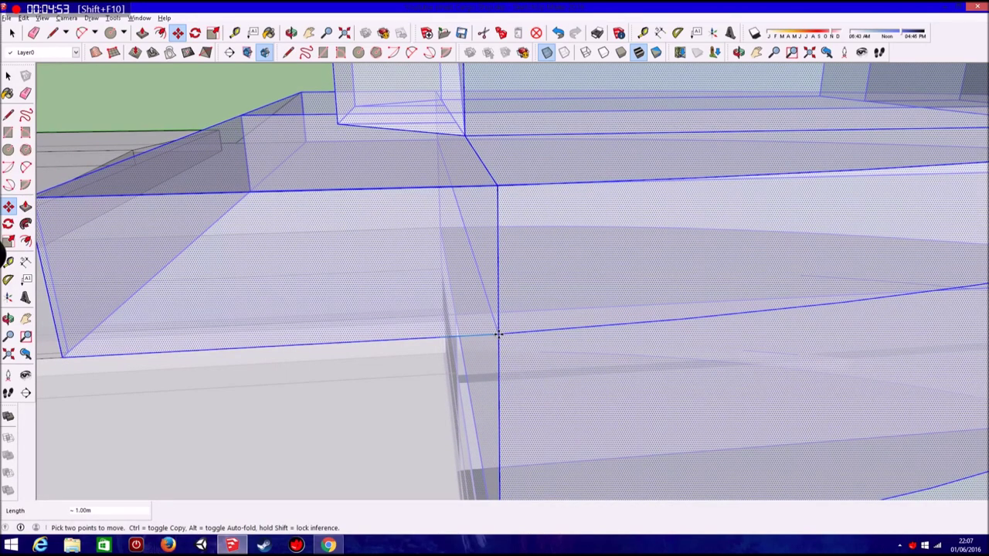
scroll(560, 313, down, 5)
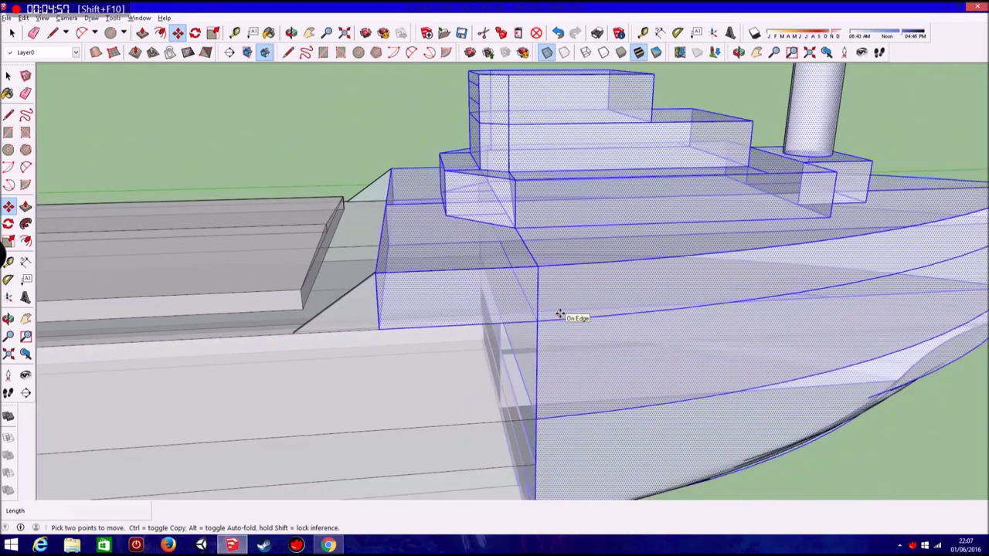
key(space)
scroll(407, 325, up, 5)
scroll(407, 325, up, 2)
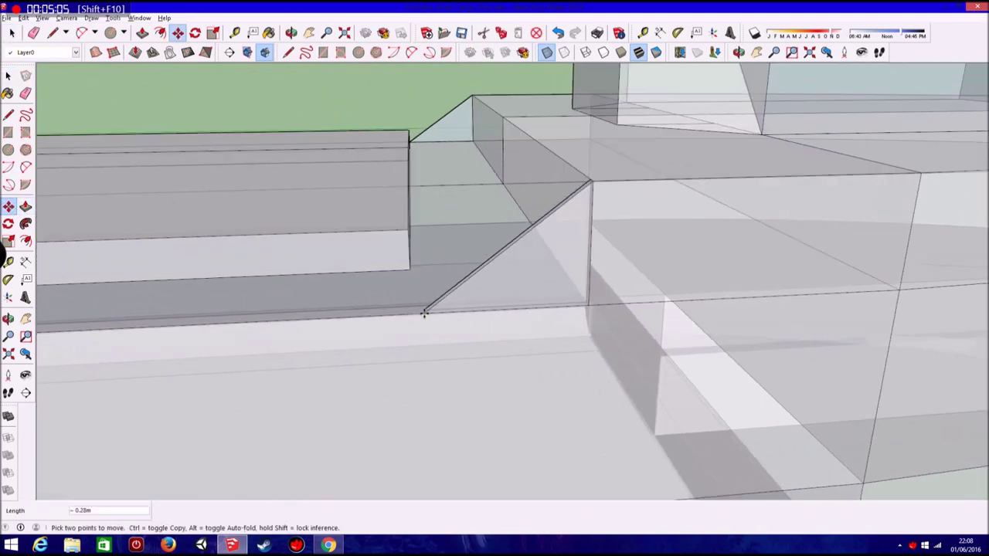
scroll(464, 312, up, 2)
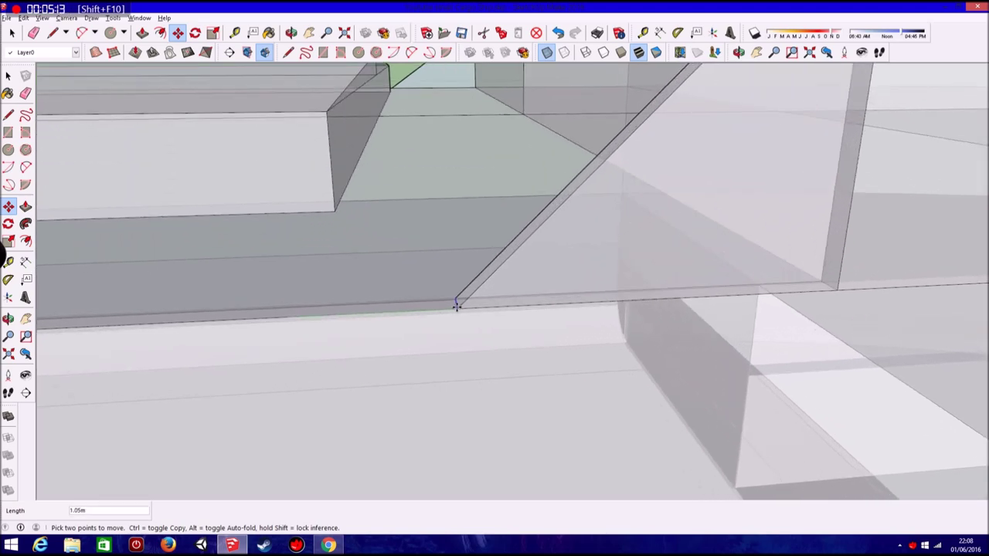
scroll(483, 321, down, 3)
click(11, 32)
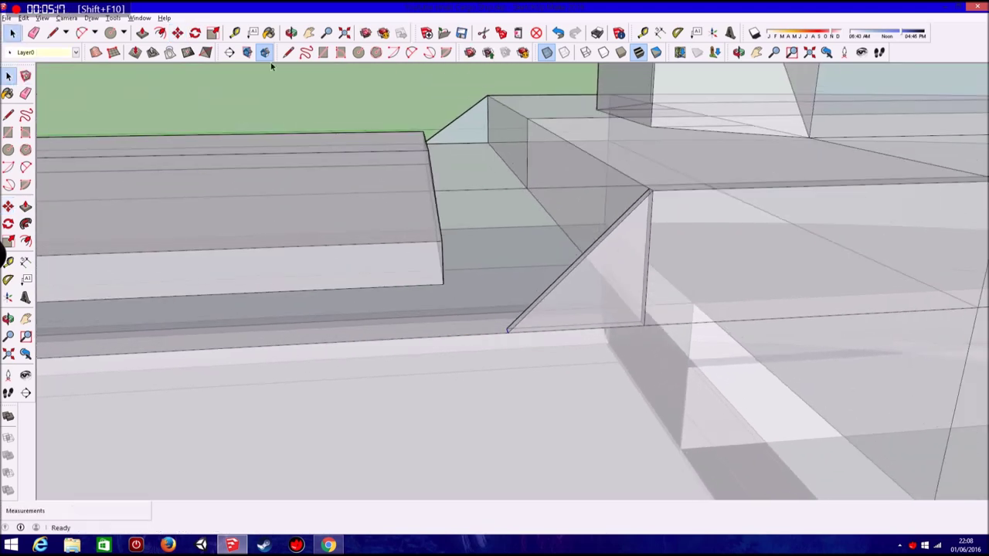
- Drag the triangular ledge's tip onto the deck edge endpoint and zoom out
mouse_move(347, 128)
middle_down()
mouse_move(512, 161)
mouse_move(468, 214)
mouse_move(669, 267)
mouse_move(188, 344)
middle_up()
scroll(469, 214, down, 3)
scroll(669, 267, down, 5)
scroll(320, 298, up, 5)
scroll(332, 296, up, 2)
click(336, 288)
scroll(290, 283, up, 2)
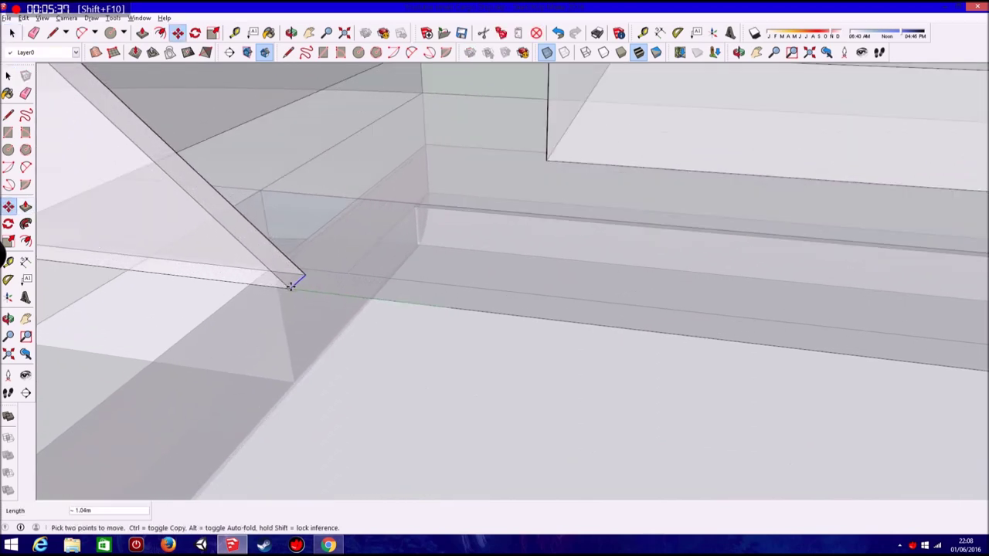
click(289, 286)
scroll(287, 281, down, 3)
scroll(288, 281, down, 4)
scroll(287, 281, down, 2)
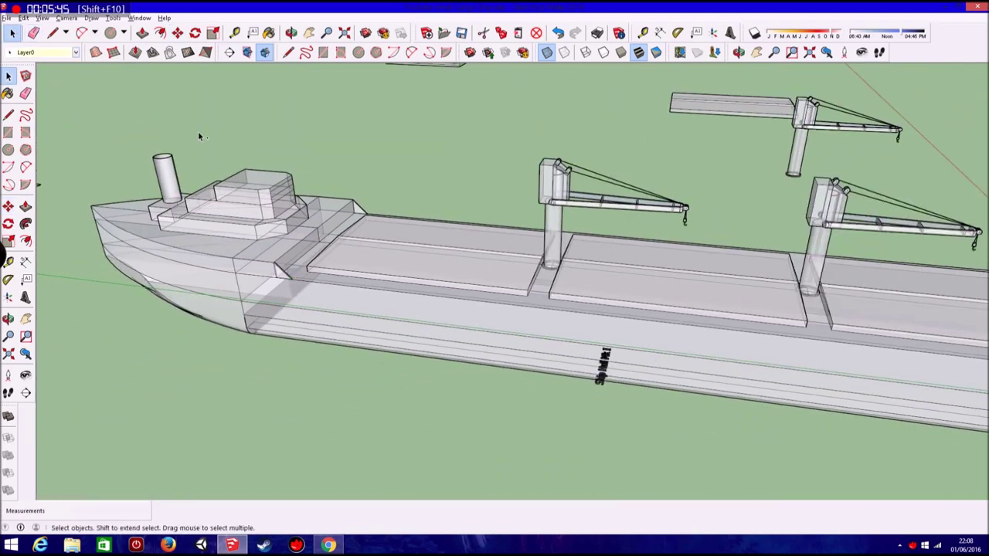
- Pick up the spare crane with Move (M) and view the ship from above
key(m)
click(552, 224)
middle_drag(397, 115, 433, 162)
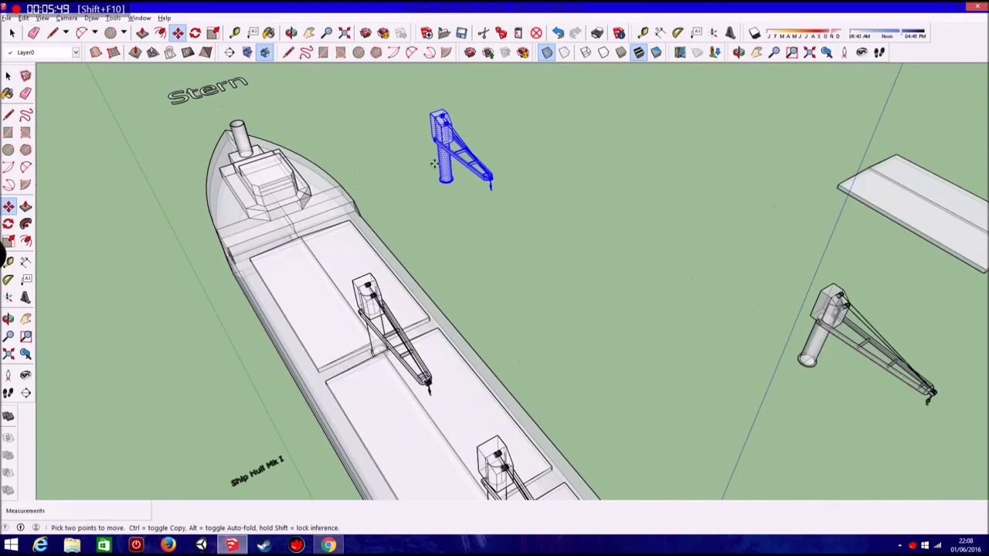
scroll(434, 164, up, 5)
scroll(437, 170, up, 1)
scroll(448, 186, down, 5)
scroll(460, 205, down, 3)
- Set the crane's column base onto the deck just forward of the bridge
mouse_move(460, 205)
middle_down()
mouse_move(476, 284)
mouse_move(417, 332)
middle_up()
scroll(476, 284, up, 3)
scroll(417, 334, up, 5)
scroll(418, 334, up, 2)
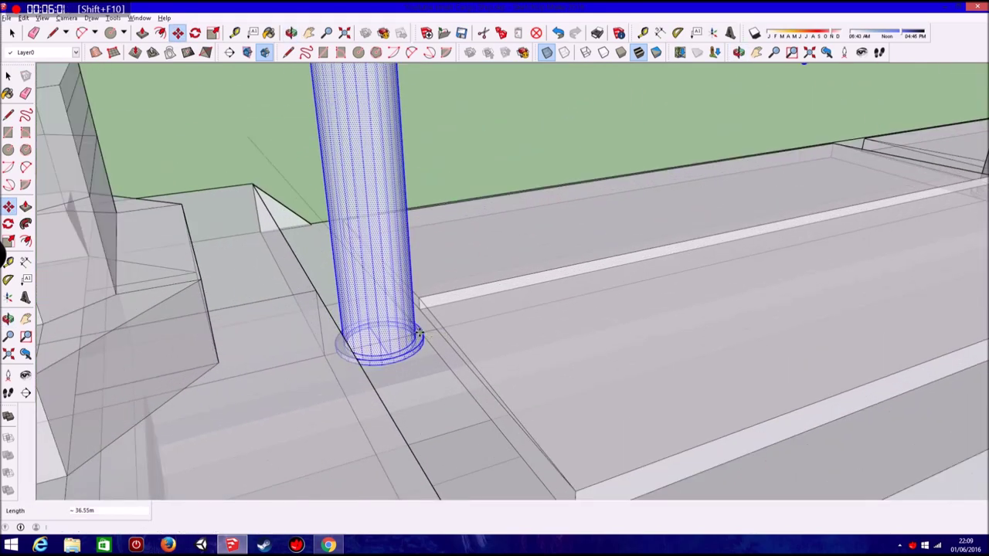
scroll(418, 334, down, 4)
scroll(386, 333, down, 5)
scroll(540, 305, up, 1)
scroll(557, 300, up, 3)
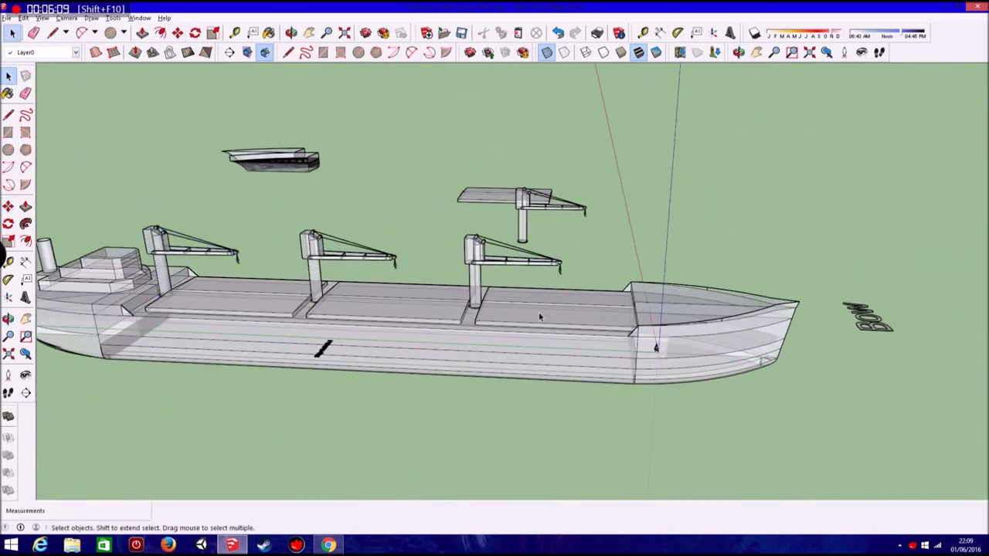
scroll(540, 317, up, 2)
scroll(583, 242, up, 3)
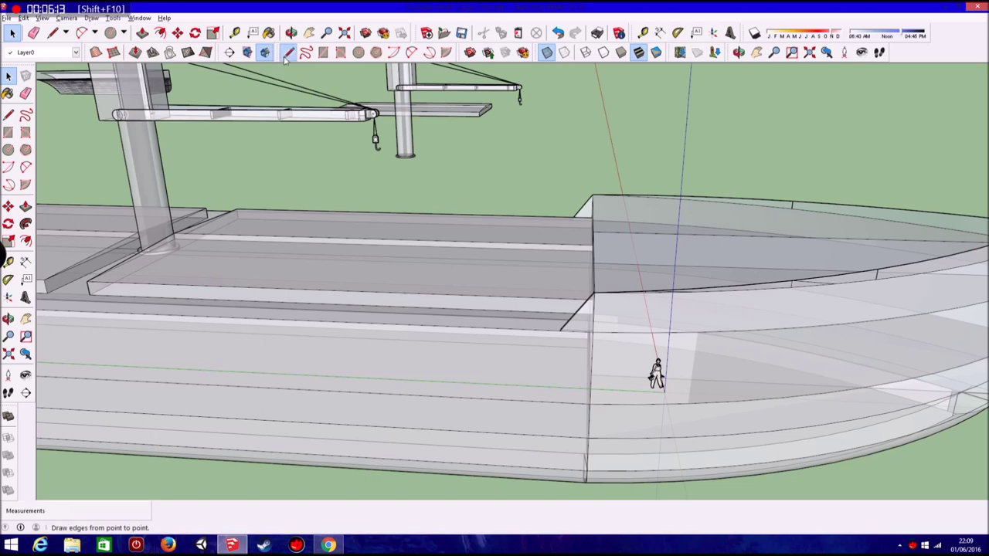
click(287, 52)
scroll(513, 282, down, 3)
scroll(481, 260, down, 2)
scroll(576, 288, up, 1)
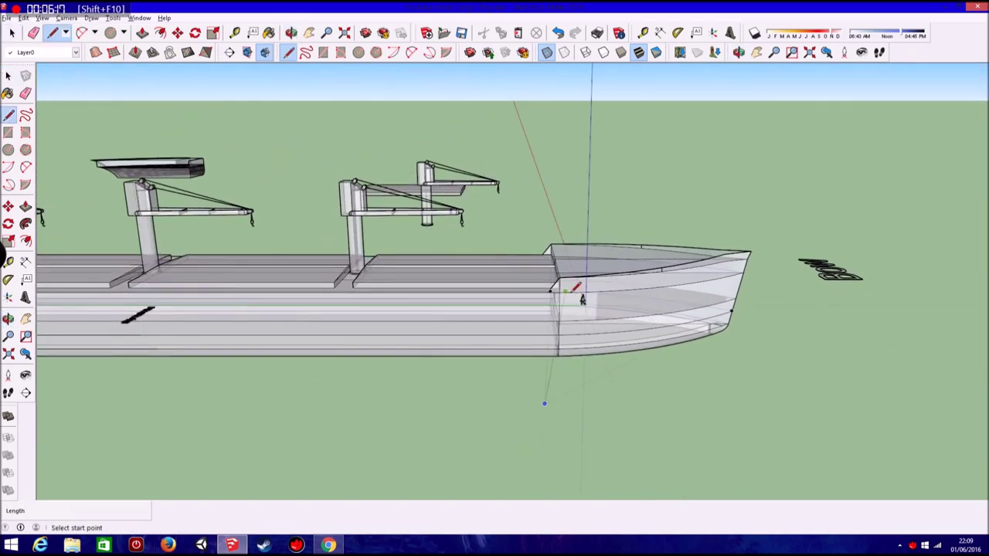
scroll(576, 288, up, 1)
scroll(585, 294, up, 3)
scroll(551, 262, up, 2)
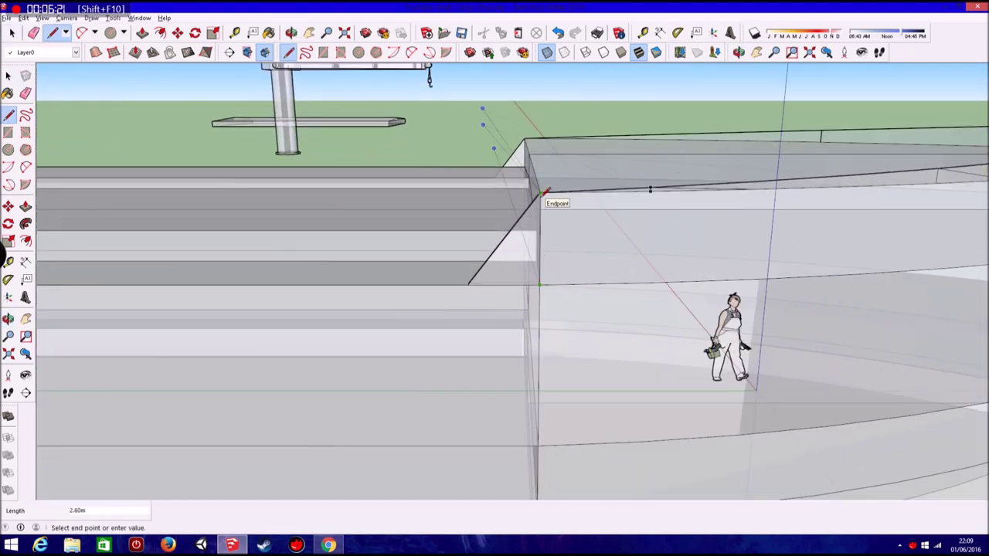
click(11, 33)
scroll(431, 247, down, 2)
scroll(439, 244, down, 3)
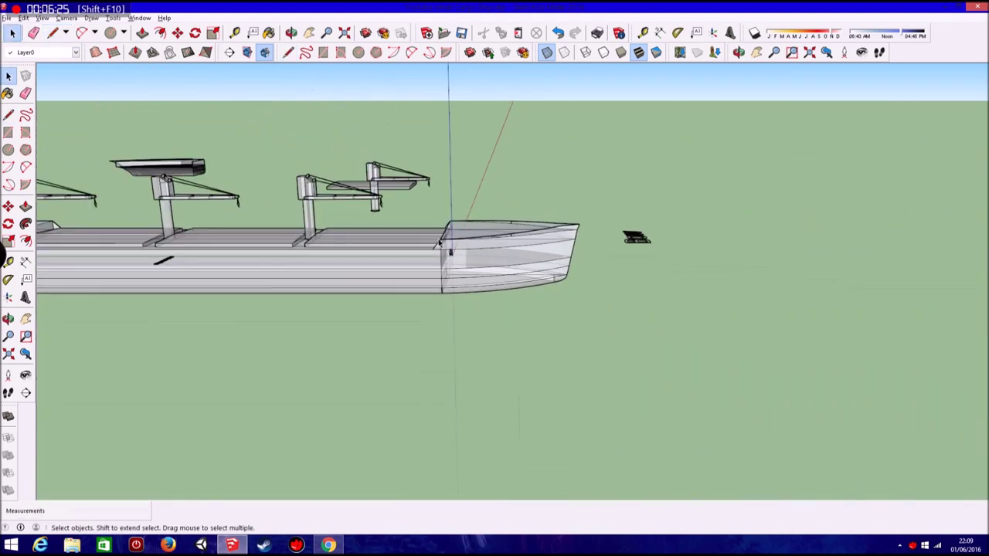
scroll(381, 149, up, 5)
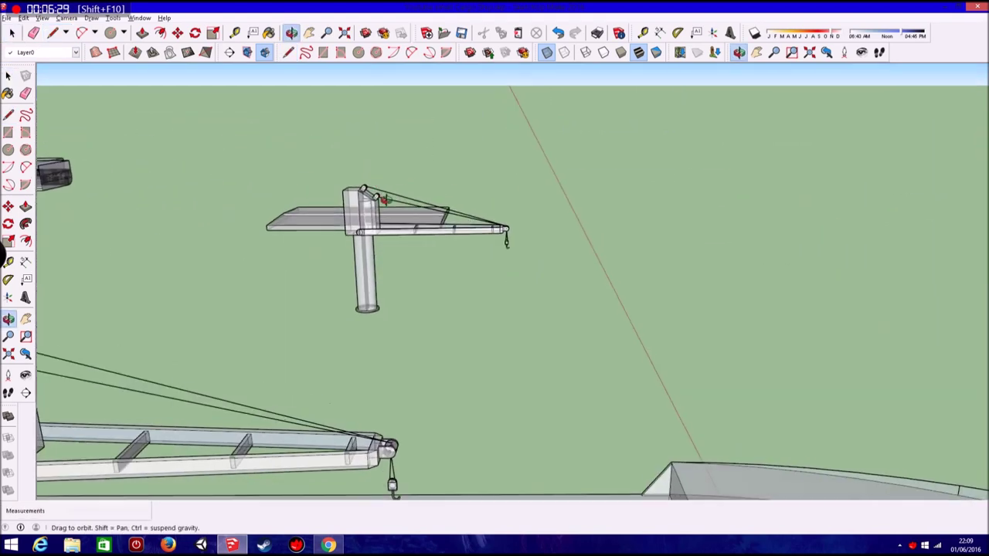
- Paste another crane copy and place it beside the original
key(ctrl+v)
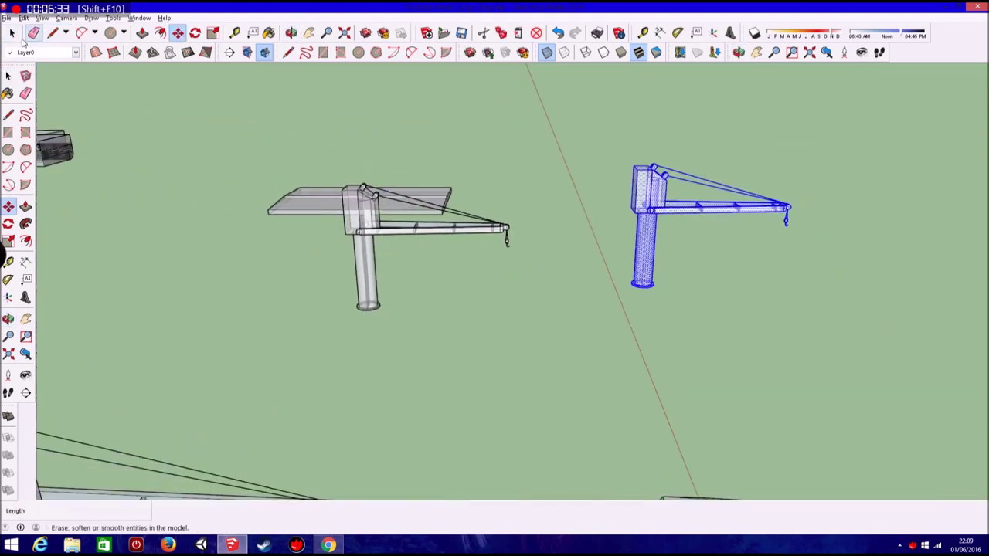
scroll(681, 296, up, 3)
click(541, 351)
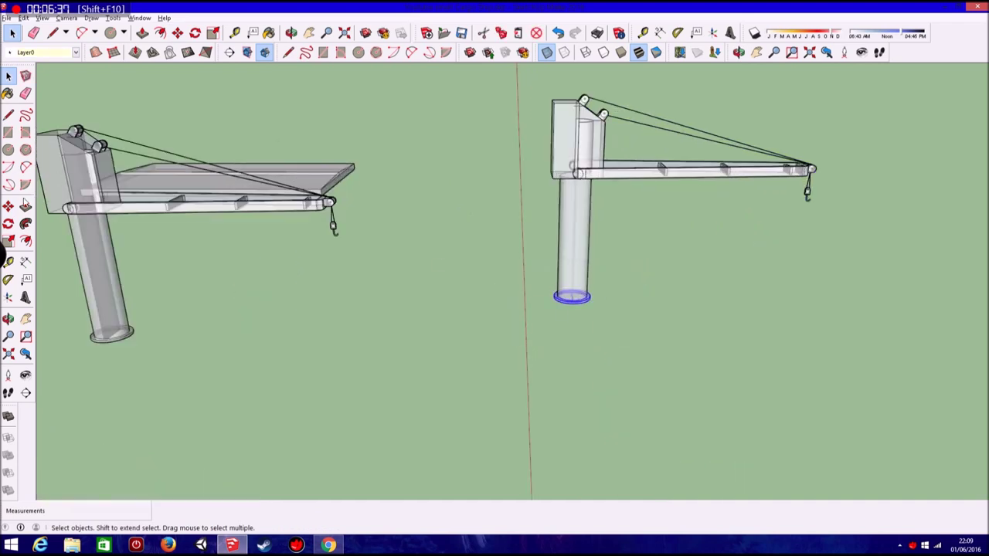
scroll(587, 212, up, 3)
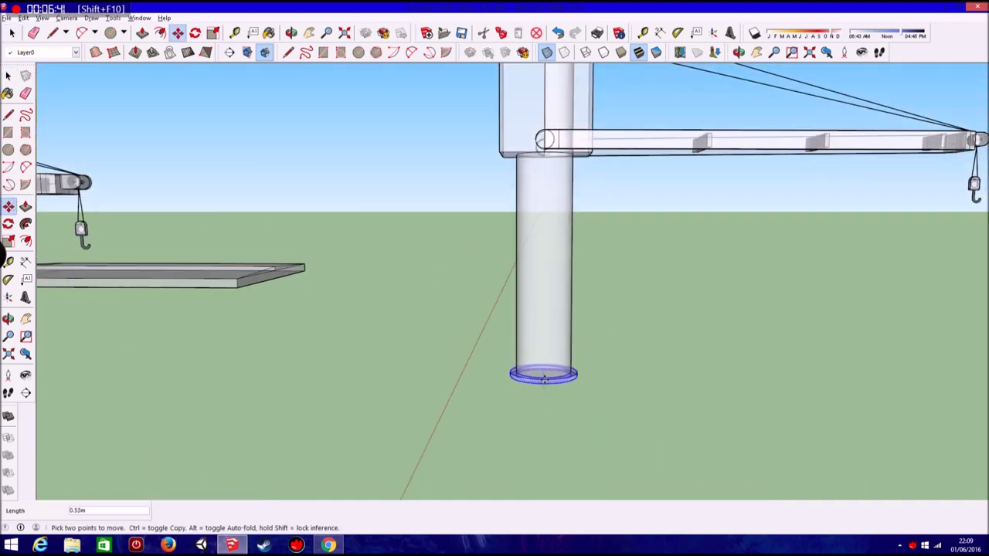
scroll(544, 335, up, 3)
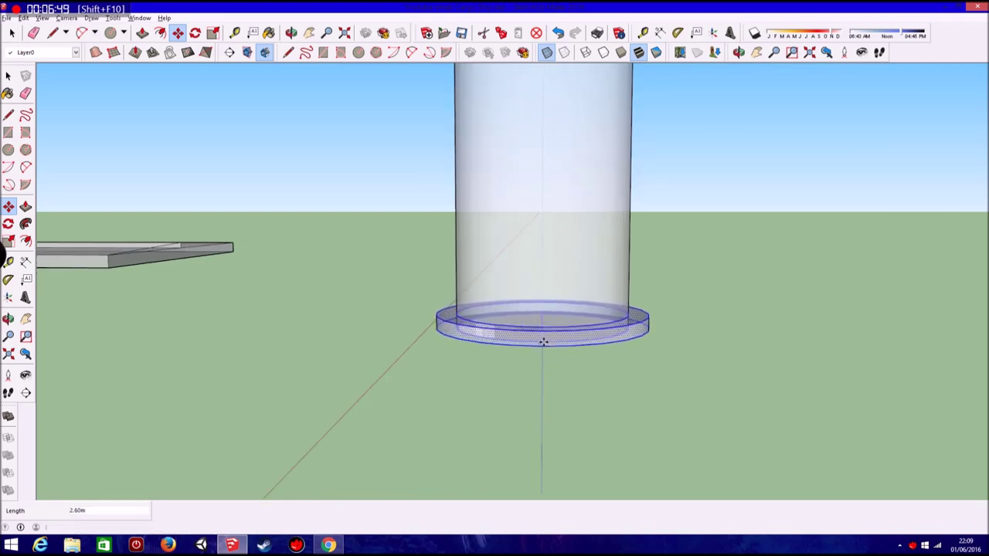
scroll(543, 341, down, 5)
scroll(533, 340, down, 2)
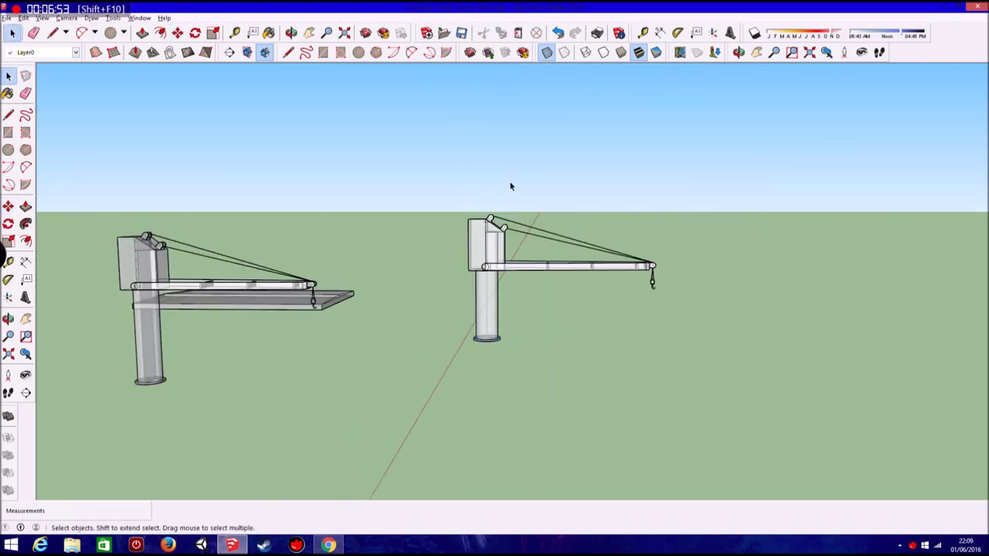
- Move the new crane by its column base onto the forward deck near the bow
drag(743, 397, 743, 397)
scroll(466, 346, up, 4)
mouse_move(466, 346)
shift+middle_down()
mouse_move(568, 353)
mouse_move(632, 385)
shift+middle_up()
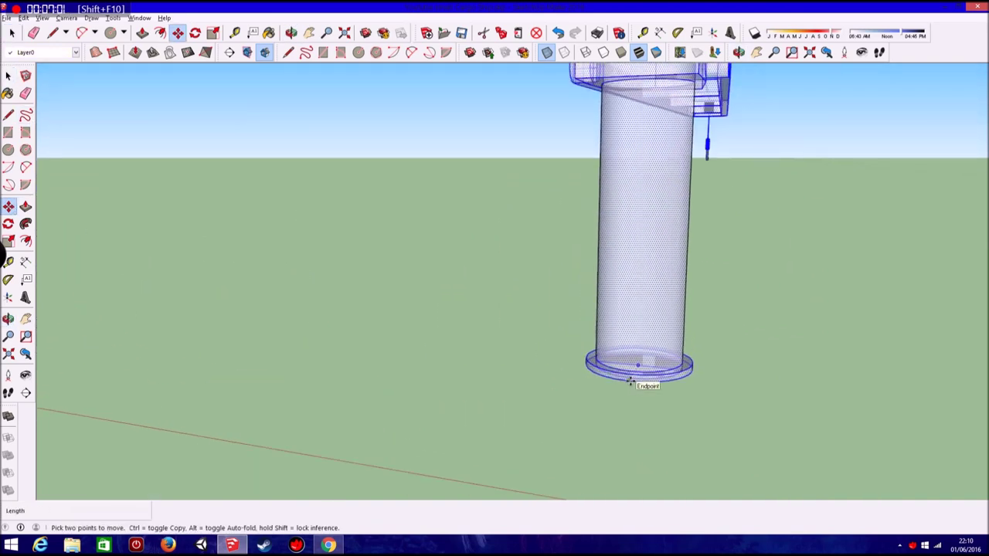
click(630, 380)
scroll(629, 380, down, 3)
scroll(497, 358, down, 3)
scroll(662, 401, up, 3)
scroll(611, 402, up, 2)
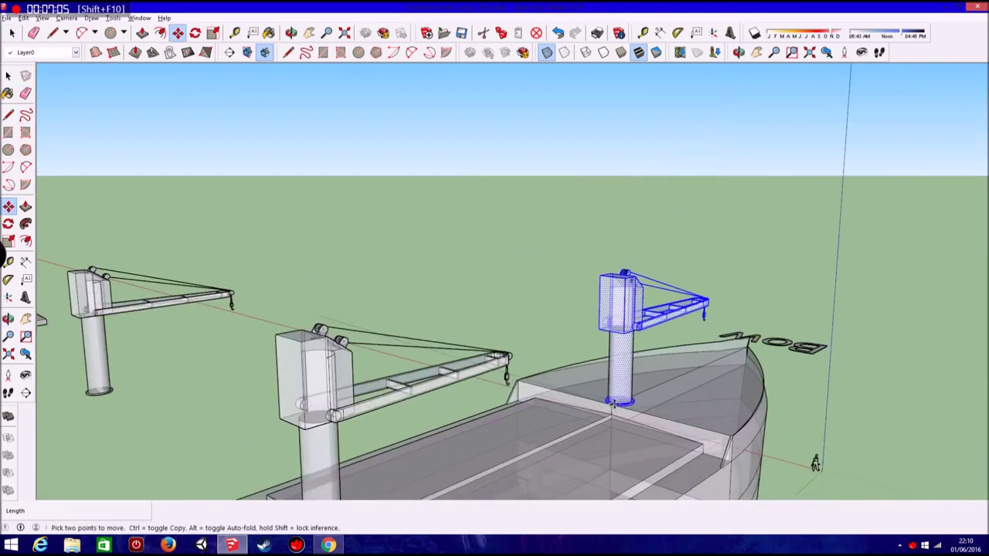
scroll(611, 402, up, 3)
key(F6)
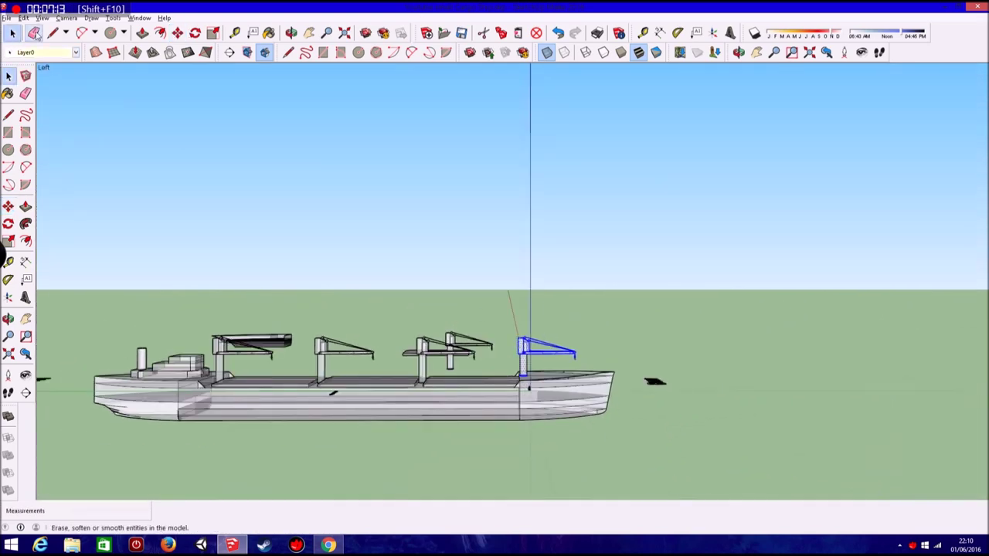
- Turn off X-ray so the ship displays as solid
click(43, 17)
click(147, 153)
mouse_move(485, 305)
middle_down()
mouse_move(683, 330)
mouse_move(485, 349)
mouse_move(545, 307)
mouse_move(326, 319)
mouse_move(253, 372)
middle_up()
scroll(530, 317, up, 3)
scroll(326, 318, down, 5)
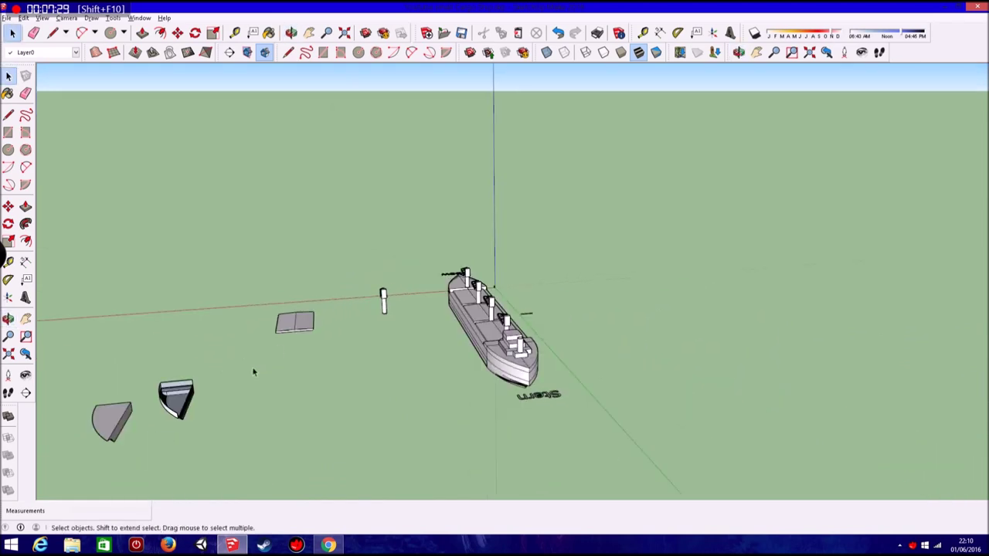
- Delete the stray rectangle and figure lying beside the ship
key(Delete)
middle_drag(413, 244, 421, 458)
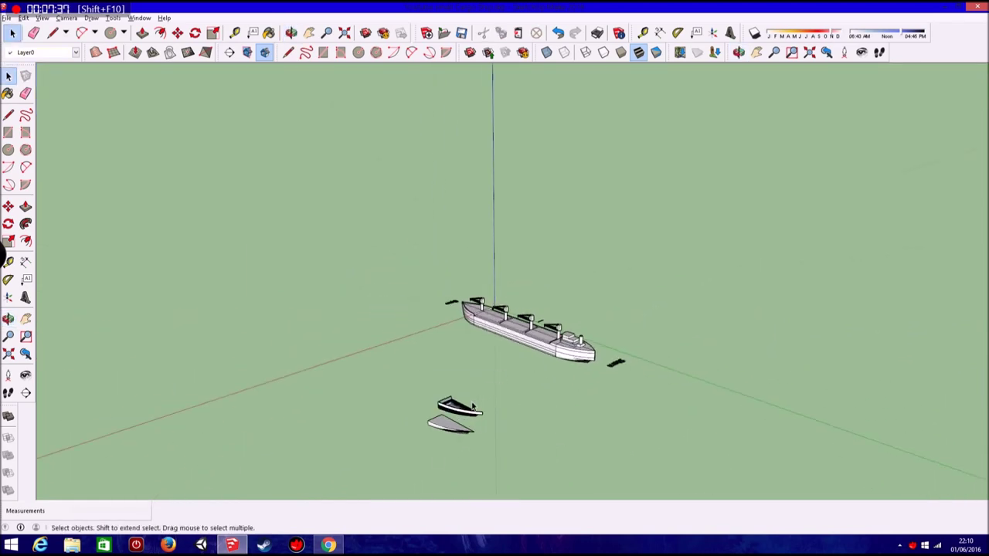
scroll(511, 301, up, 3)
mouse_move(511, 302)
middle_down()
mouse_move(592, 309)
mouse_move(638, 293)
middle_up()
scroll(592, 309, up, 2)
scroll(594, 308, up, 2)
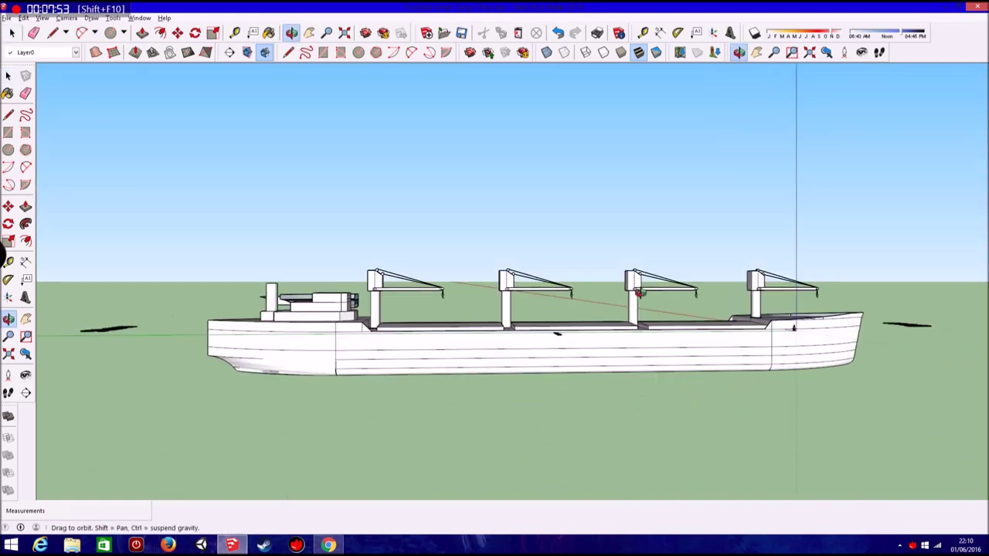